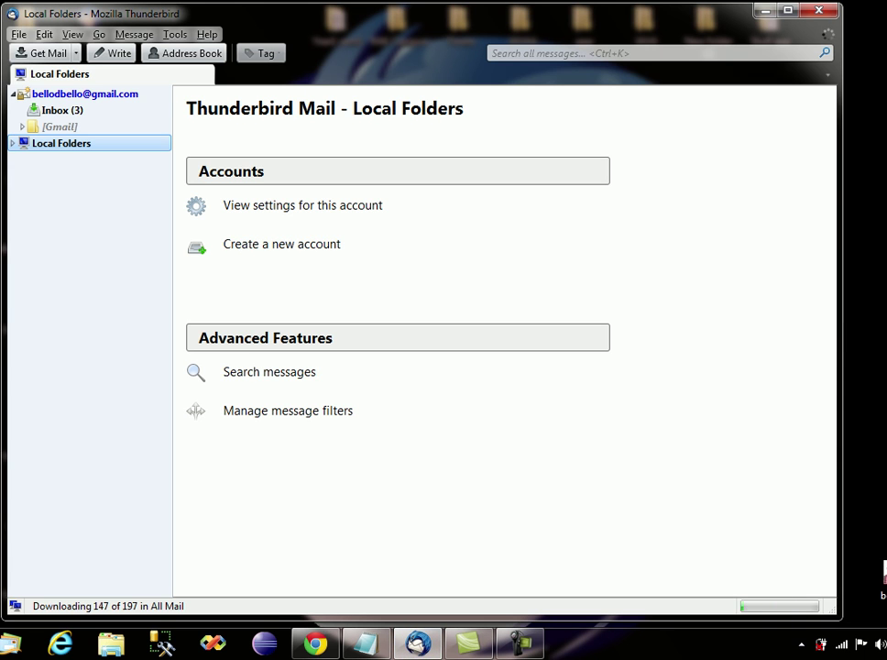
Look over the Gmail and Local Folders pages, then start and abandon a new account setup.
{"action": "left_click", "coordinate": [84, 94]}
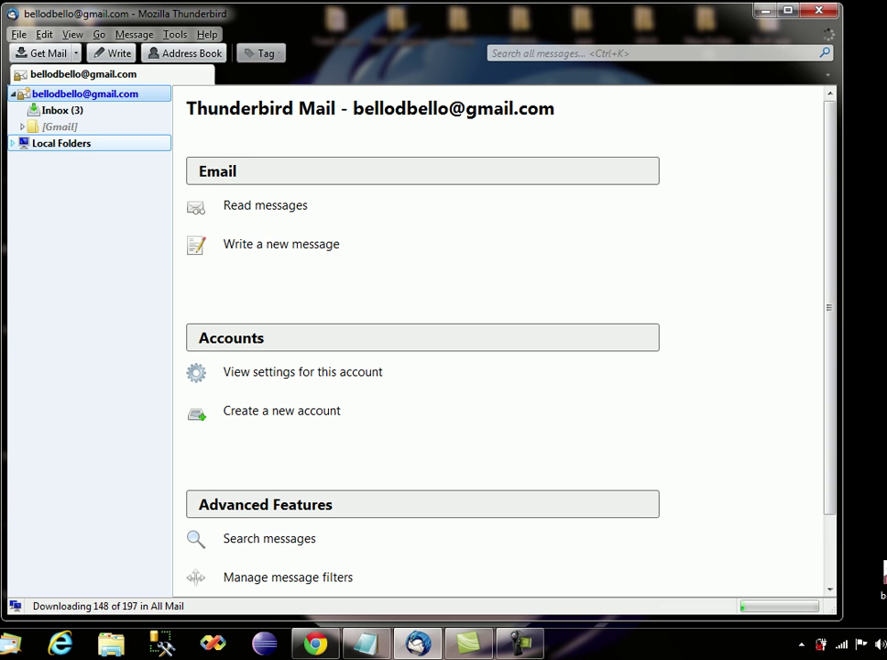
{"action": "left_click", "coordinate": [62, 143]}
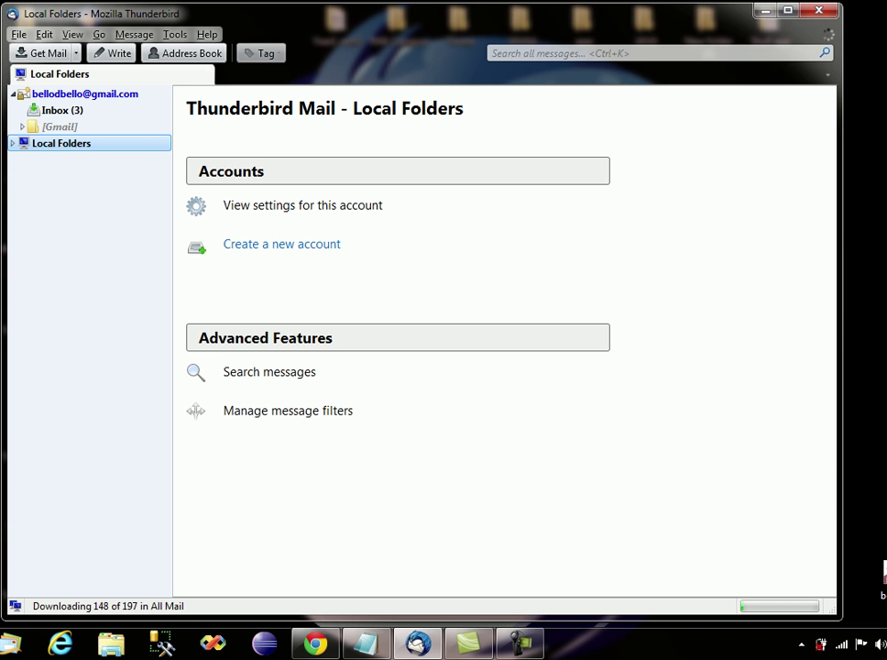
{"action": "left_click", "coordinate": [282, 244]}
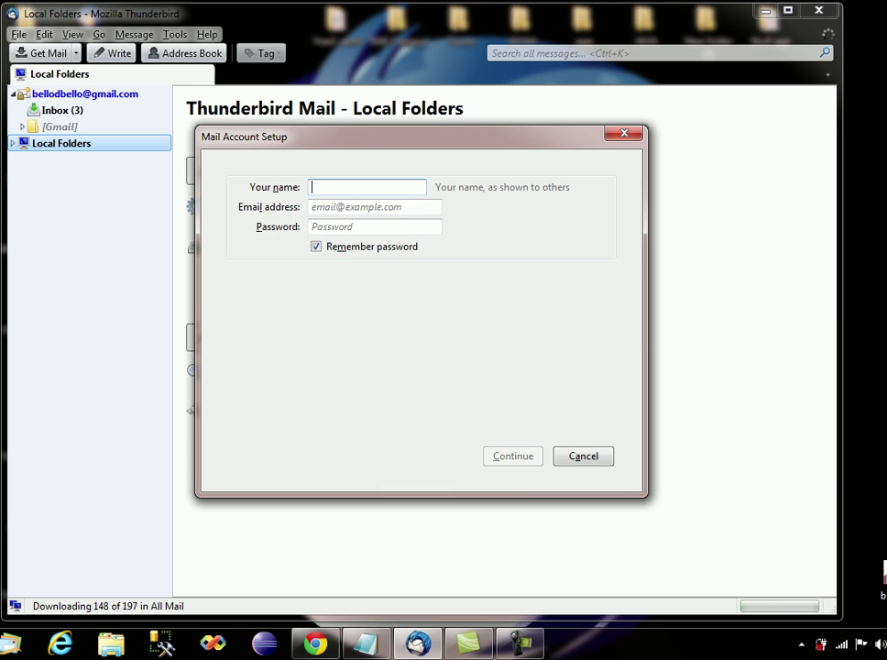
{"action": "left_click", "coordinate": [577, 456]}
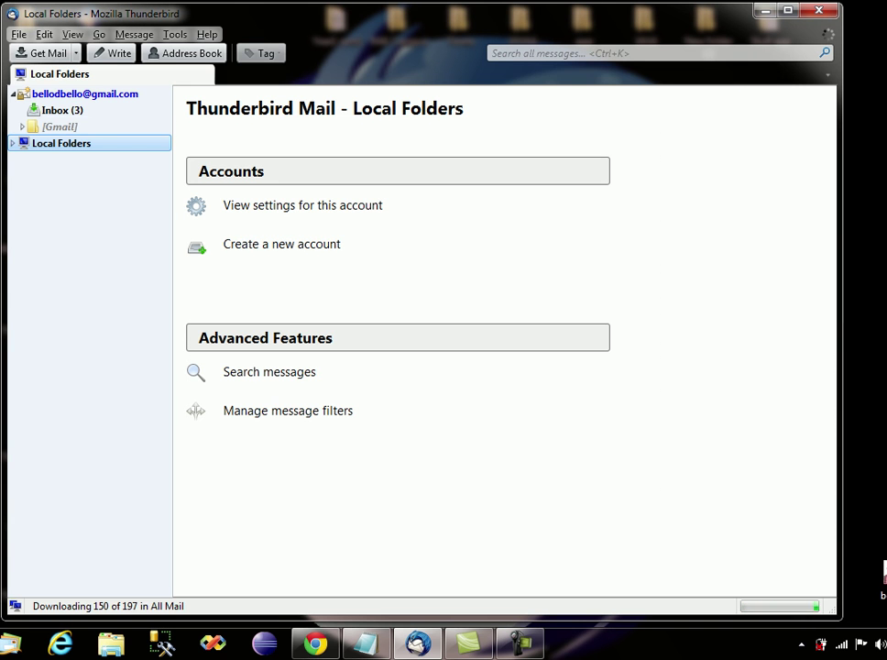
From Tools > Account Settings, choose Account Actions > Add Mail Account.
{"action": "left_click", "coordinate": [175, 34]}
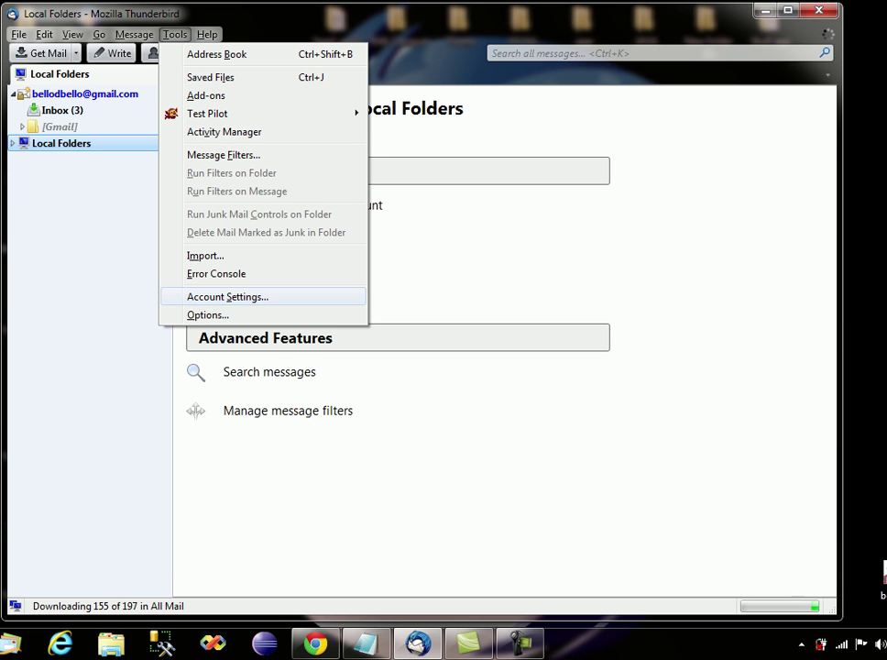
{"action": "left_click", "coordinate": [228, 296]}
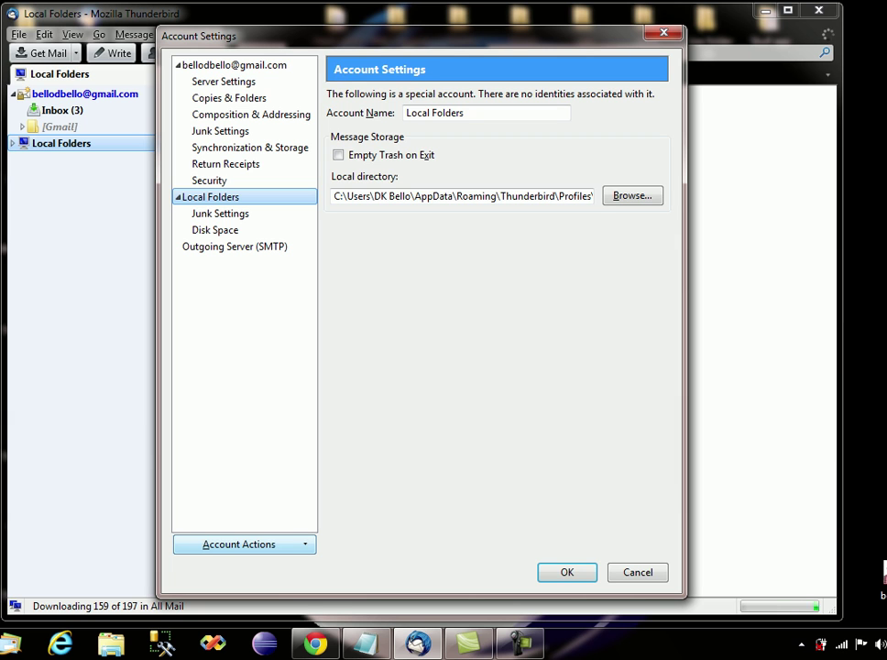
{"action": "left_click", "coordinate": [238, 544]}
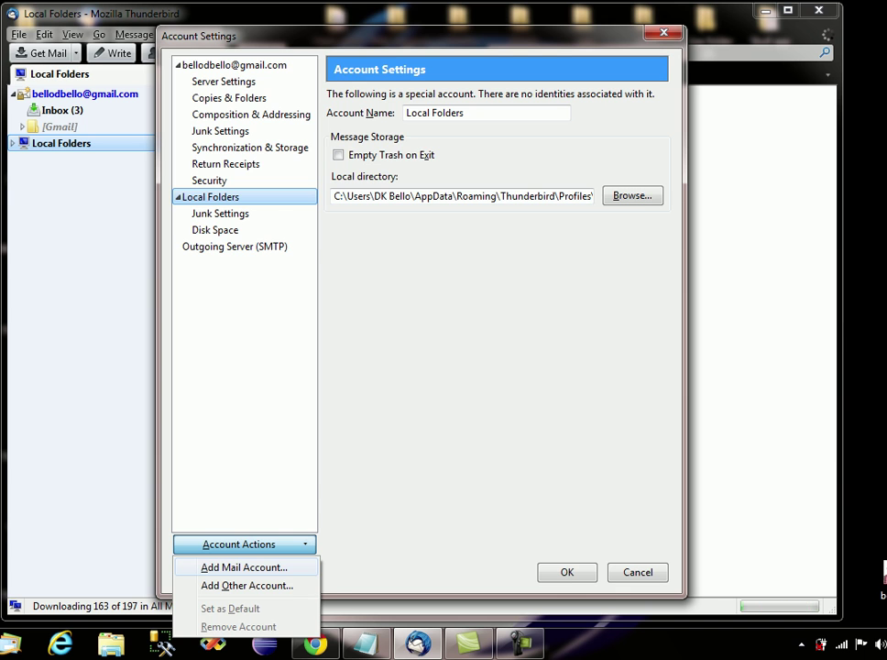
{"action": "left_click", "coordinate": [243, 567]}
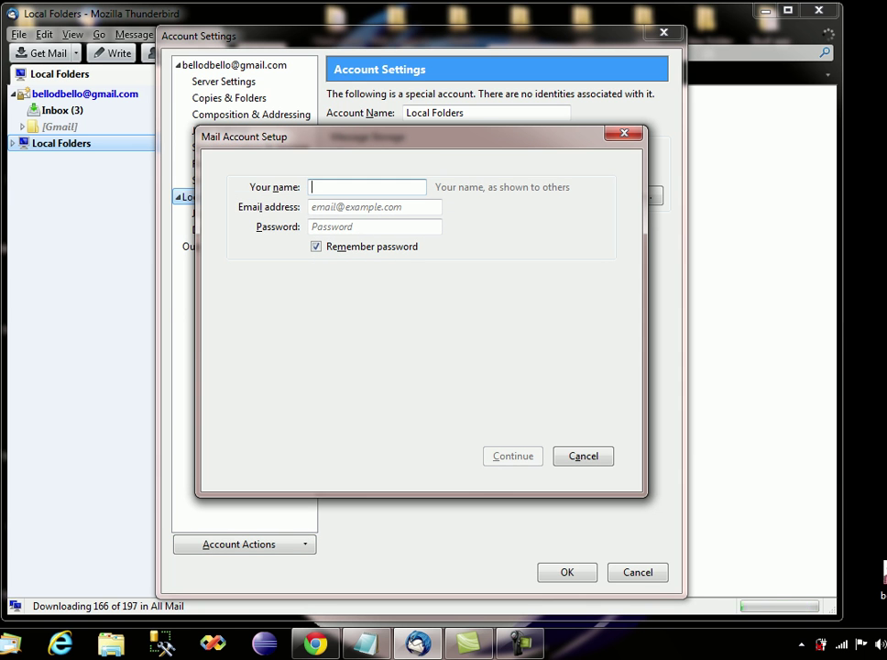
Fill in the display name, the Yahoo e-mail address and the account password.
{"action": "type", "text": "DKBello"}
{"action": "key", "text": "Tab"}
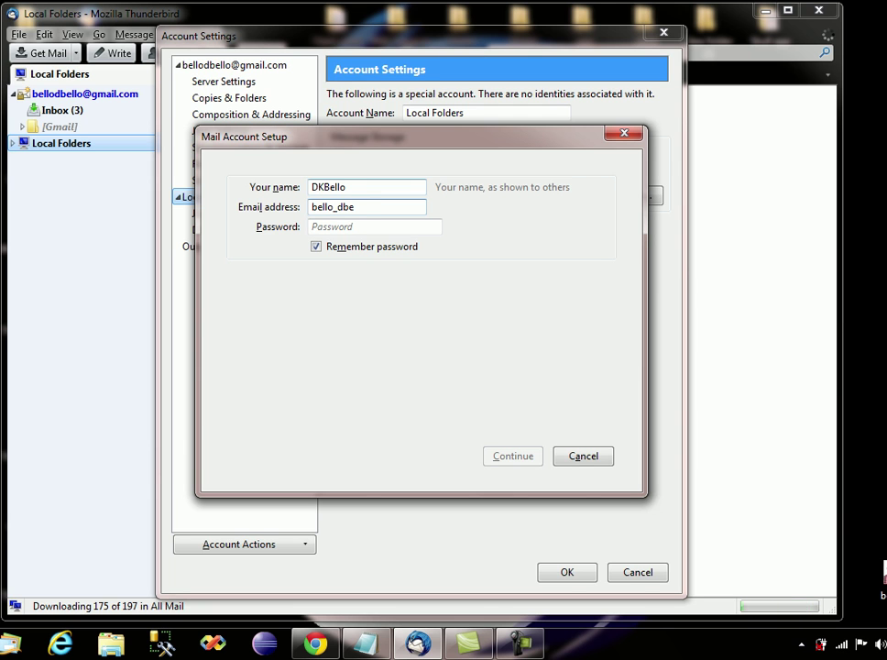
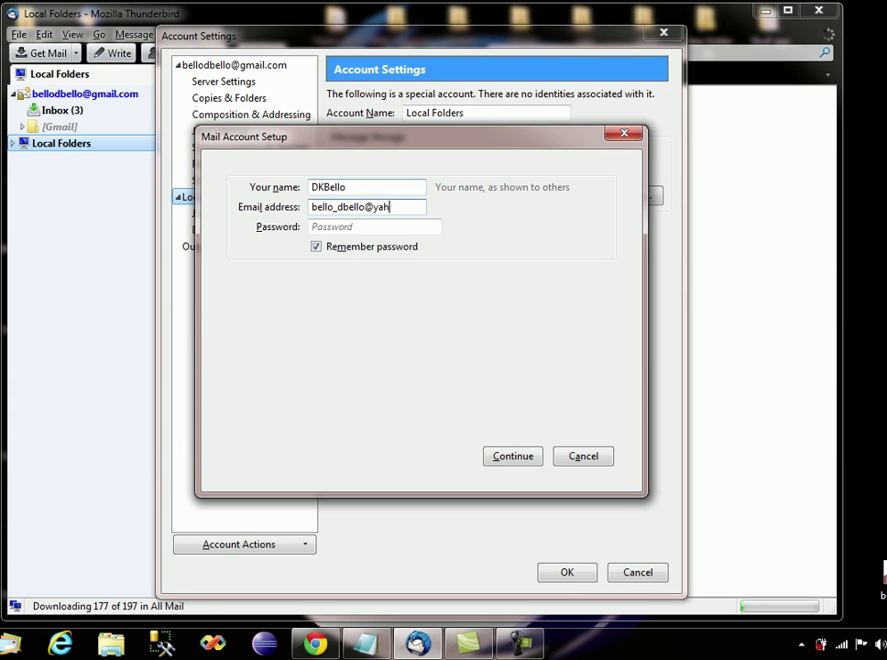
{"action": "left_click", "coordinate": [367, 226]}
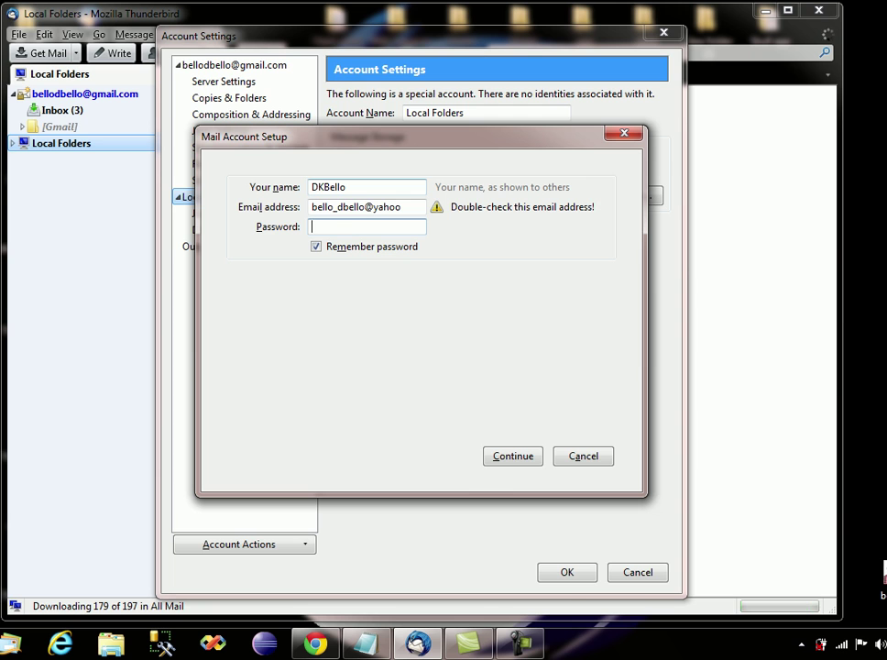
{"action": "left_click", "coordinate": [401, 207]}
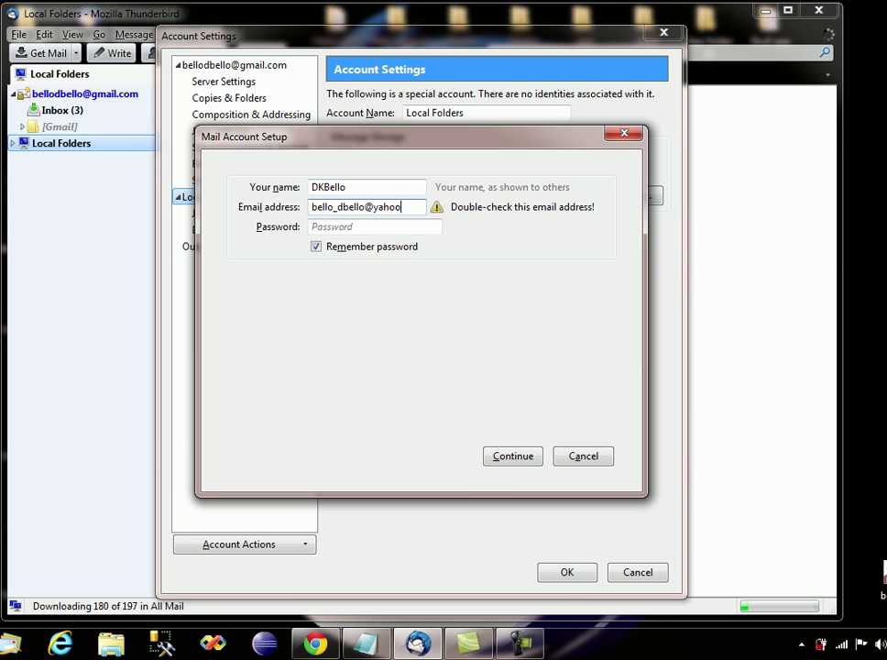
{"action": "type", "text": ".com"}
{"action": "left_click", "coordinate": [367, 226]}
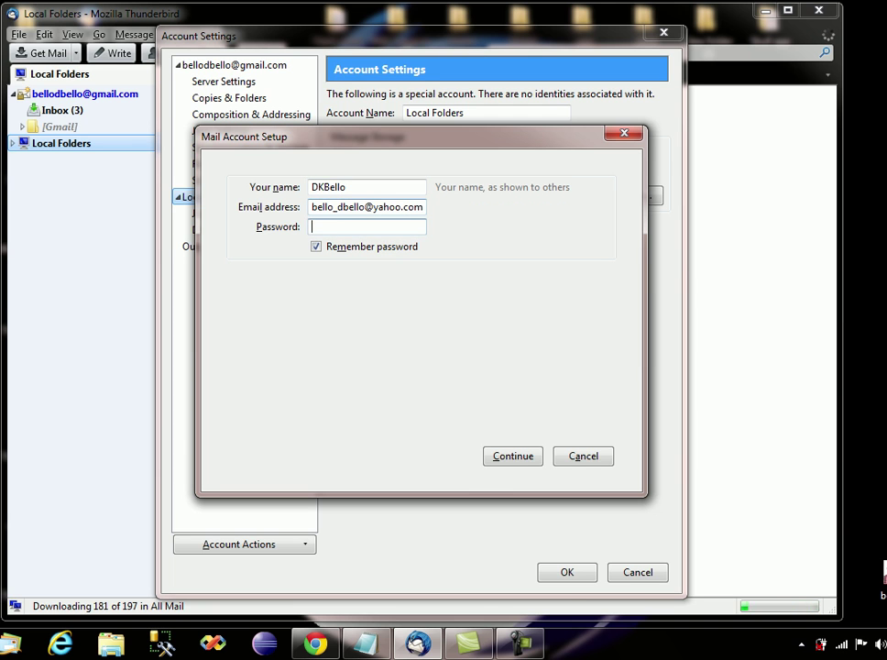
{"action": "type", "text": "•••••••••••"}
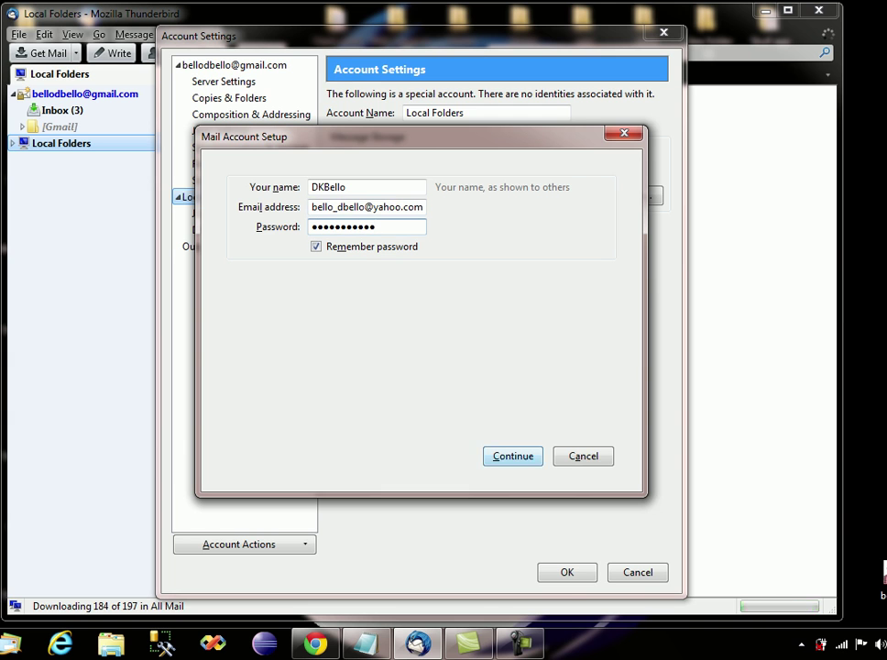
Look up the server settings, choose IMAP remote folders, and create the Yahoo account.
{"action": "key", "text": "Return"}
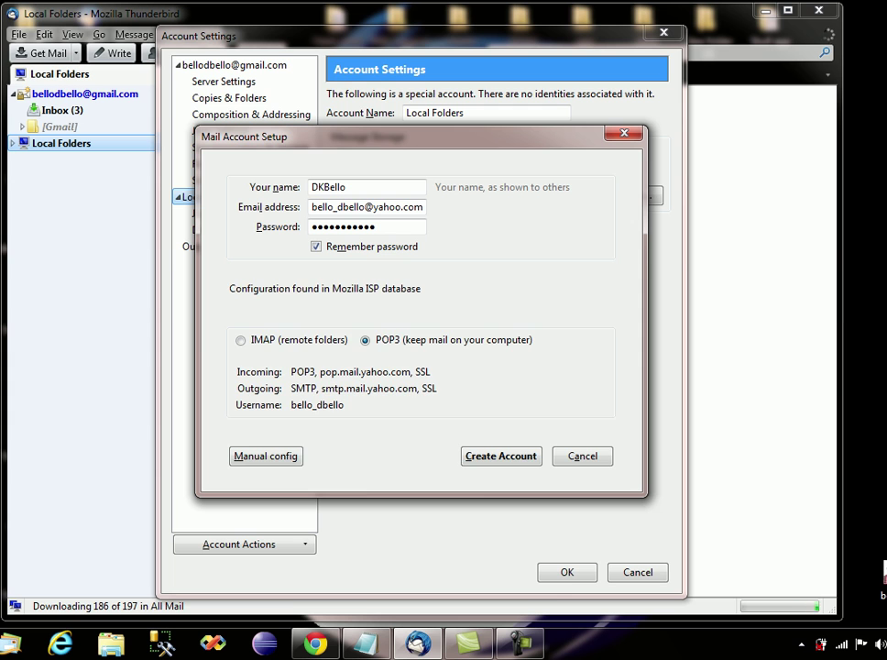
{"action": "left_click", "coordinate": [241, 340]}
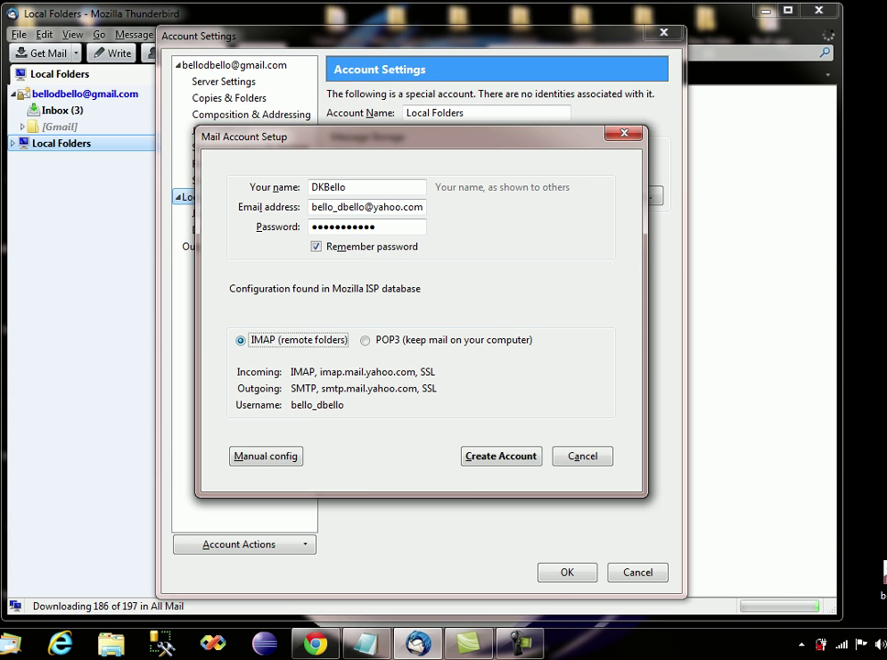
{"action": "key", "text": "Return"}
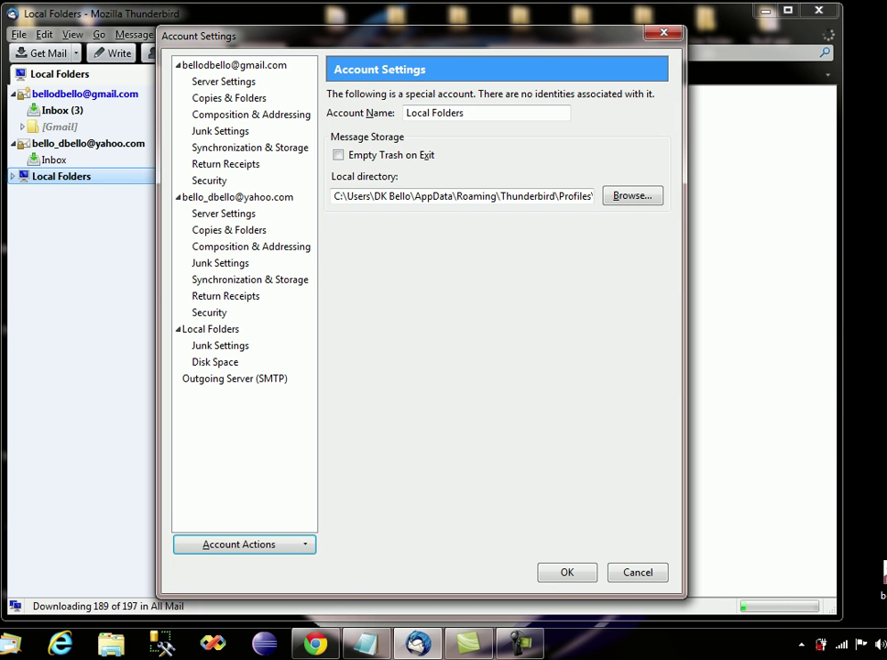
Close Account Settings with OK and open the new Yahoo account's Inbox.
{"action": "left_click", "coordinate": [567, 571]}
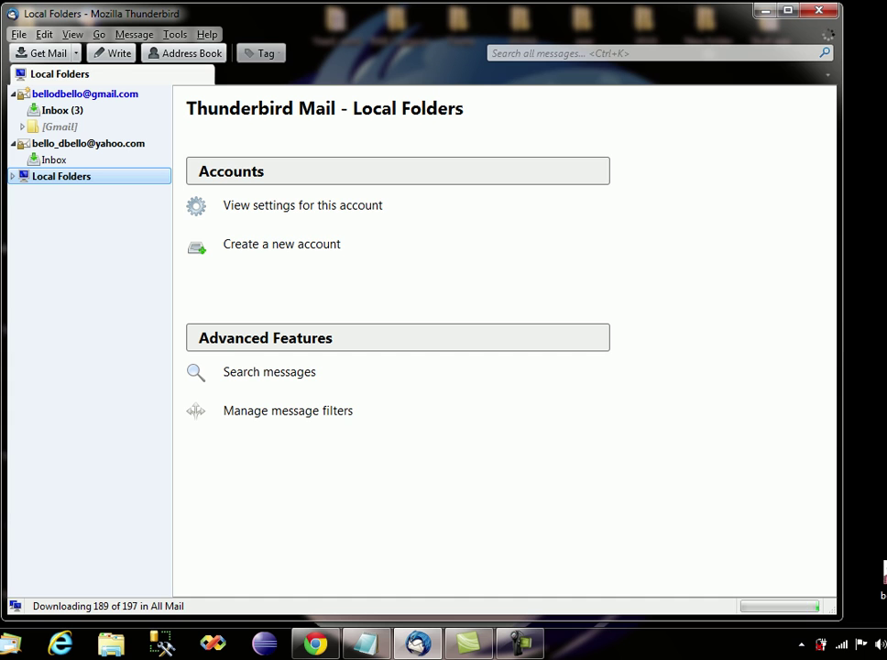
{"action": "left_click", "coordinate": [88, 143]}
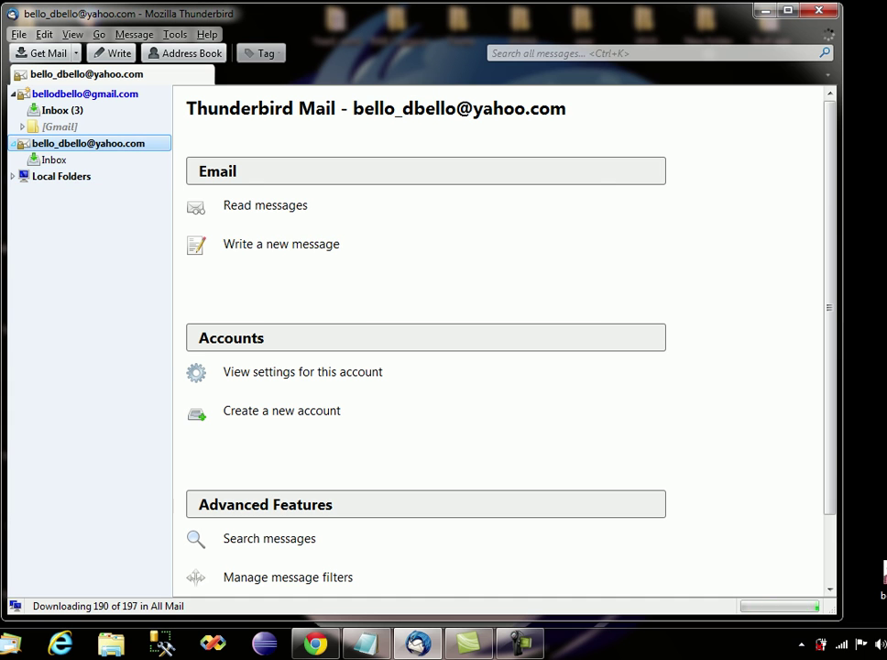
{"action": "left_click", "coordinate": [85, 94]}
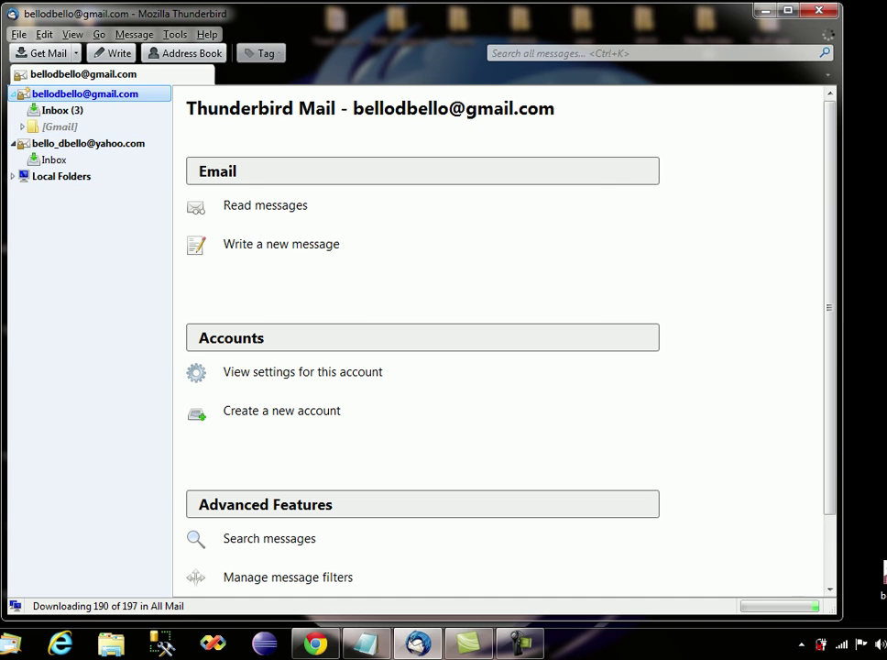
{"action": "left_click", "coordinate": [54, 160]}
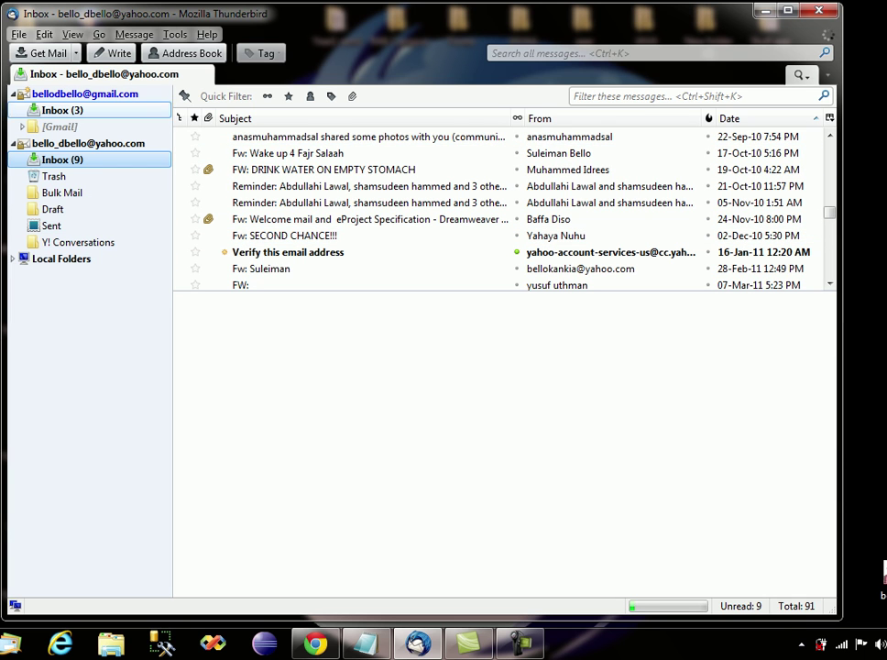
Dismiss Tools > Options unchanged, then start a new account setup from Local Folders.
{"action": "left_click", "coordinate": [175, 34]}
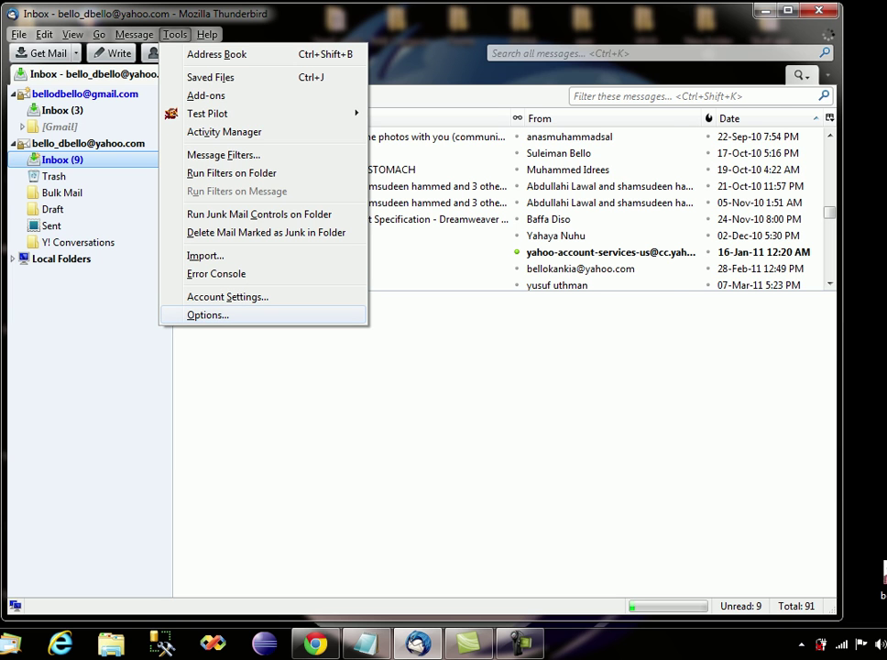
{"action": "left_click", "coordinate": [208, 314]}
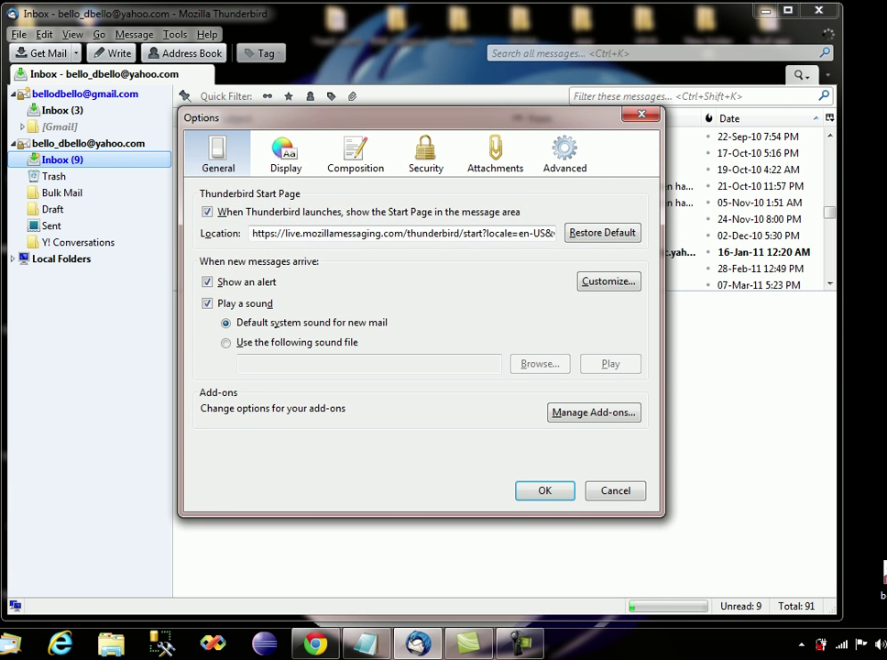
{"action": "key", "text": "Escape"}
{"action": "left_click", "coordinate": [61, 258]}
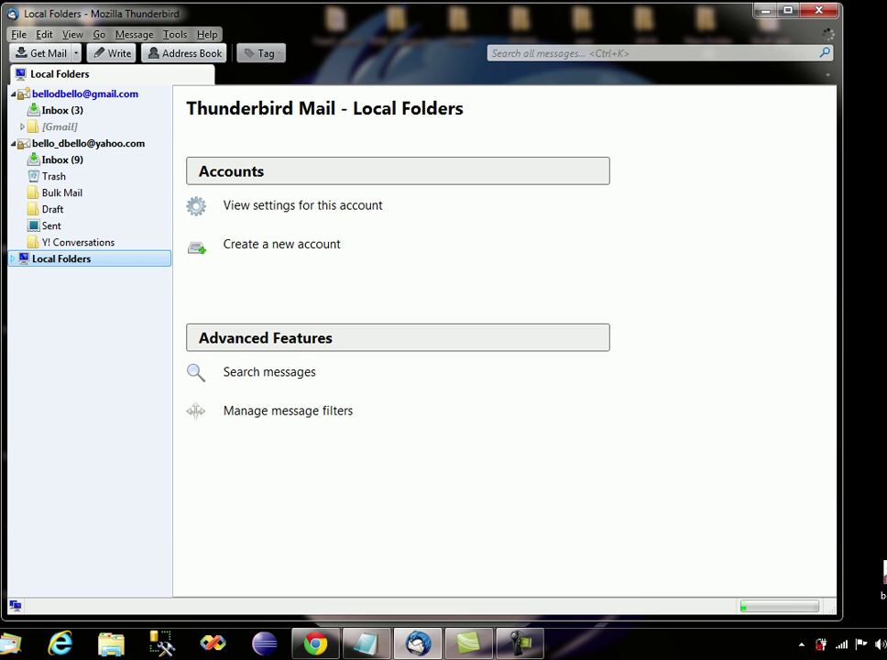
{"action": "left_click", "coordinate": [281, 244]}
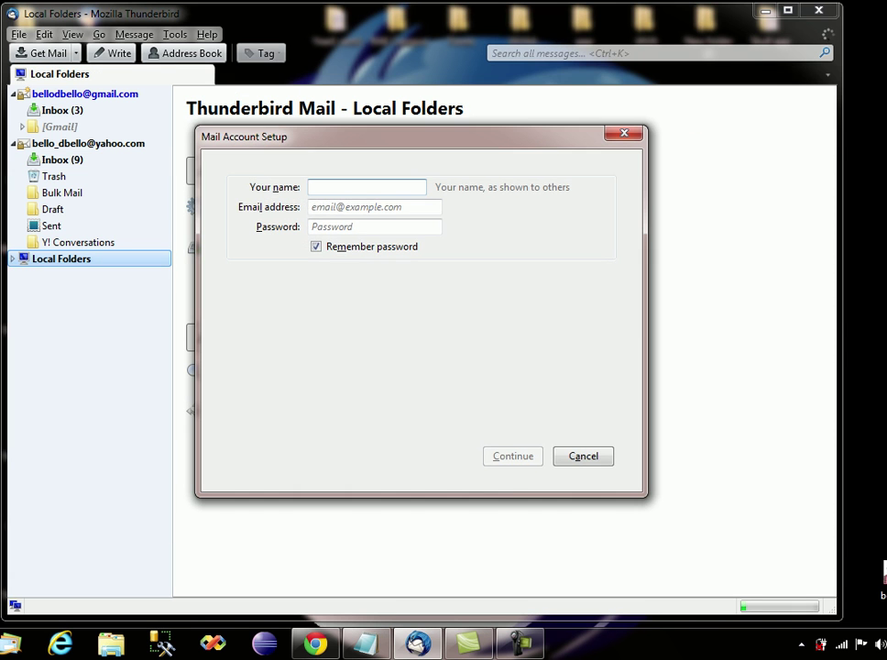
Fill in the display name, the Hotmail e-mail address and the account password.
{"action": "type", "text": "be"}
{"action": "key", "text": "BackSpace"}
{"action": "key", "text": "BackSpace"}
{"action": "key", "text": "BackSpace"}
{"action": "type", "text": "Bello"}
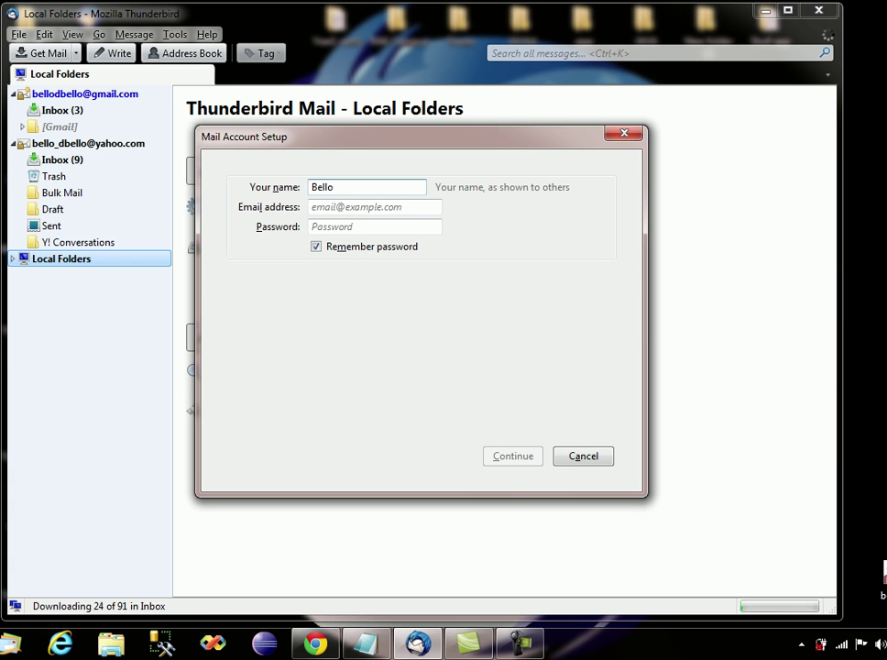
{"action": "left_click", "coordinate": [367, 206]}
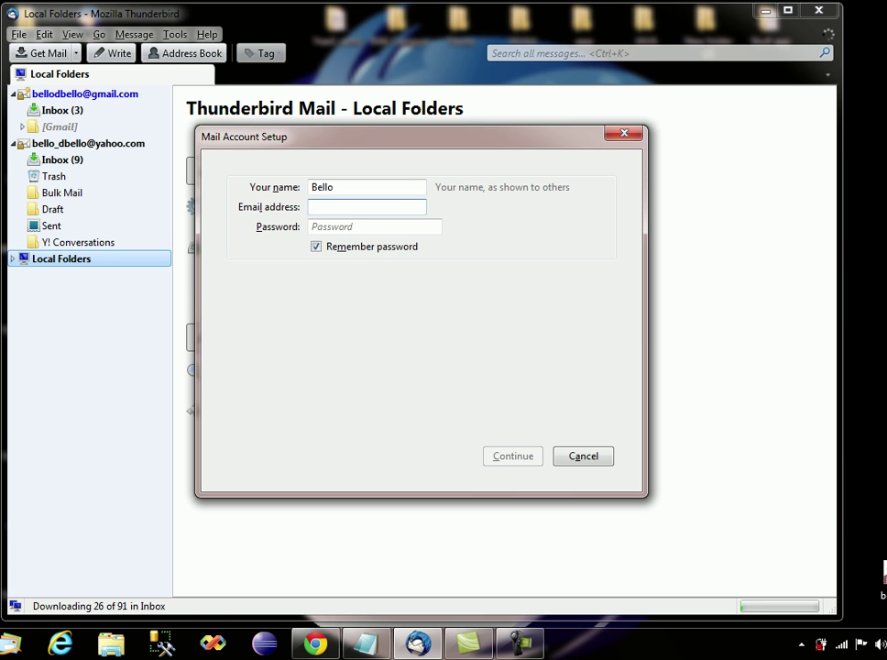
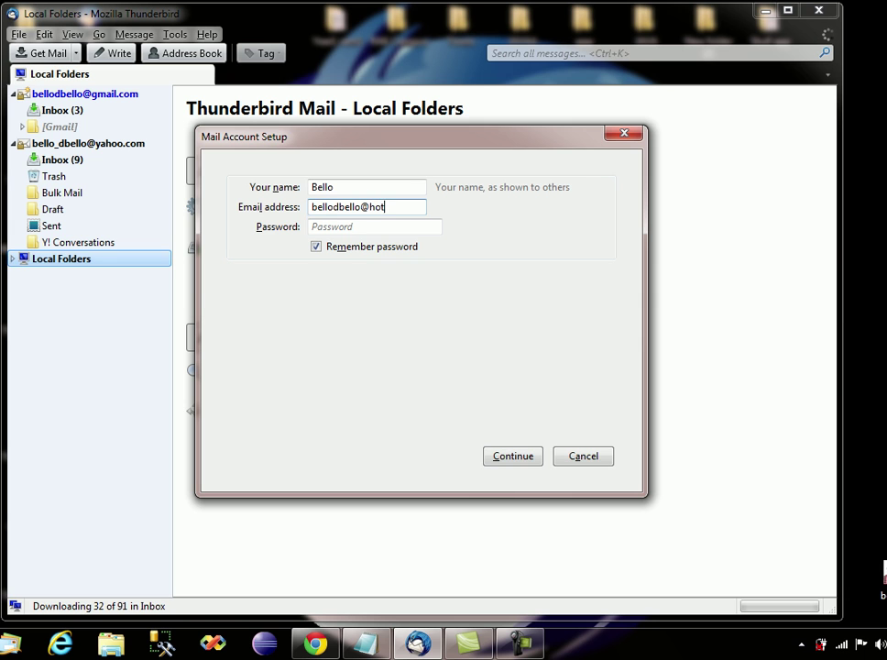
{"action": "left_click", "coordinate": [366, 227]}
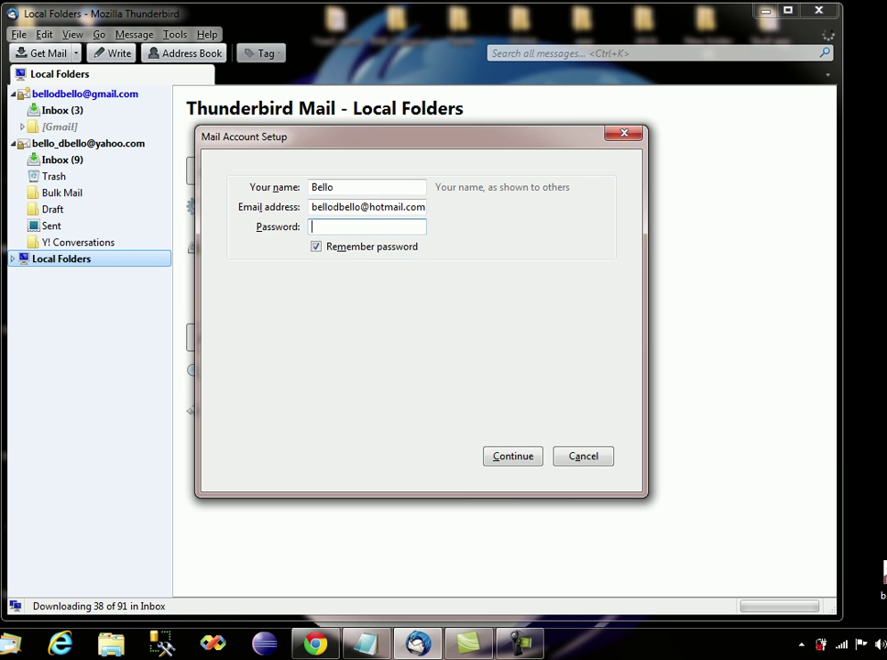
{"action": "type", "text": "••••••"}
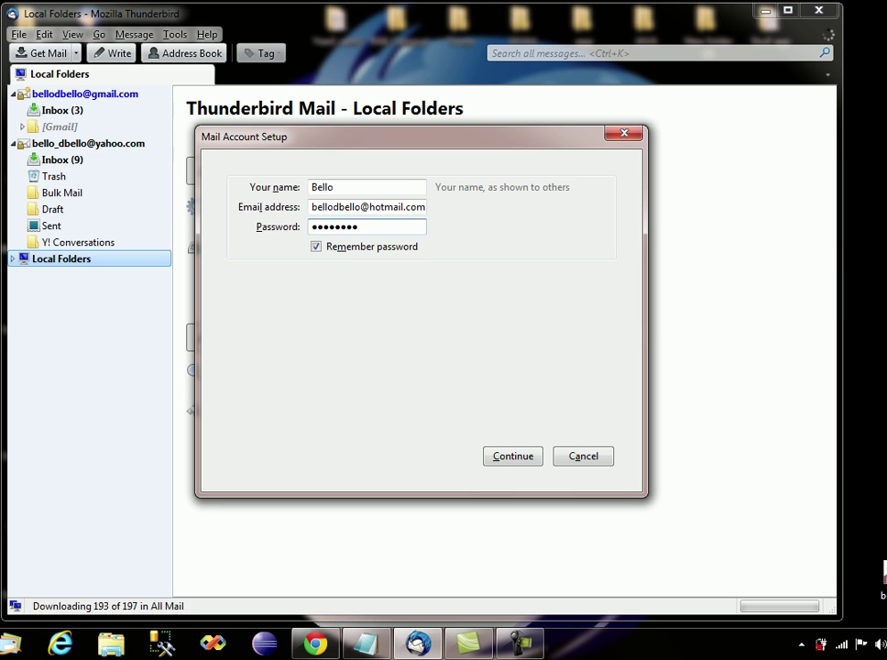
Accept the found pop3.live.com settings to create the Hotmail account.
{"action": "key", "text": "Return"}
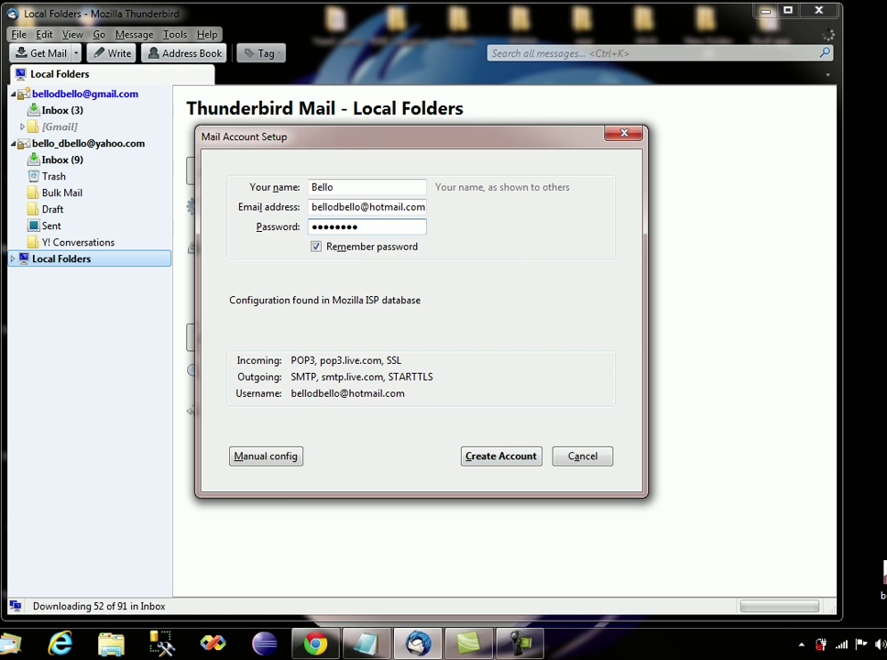
{"action": "key", "text": "Return"}
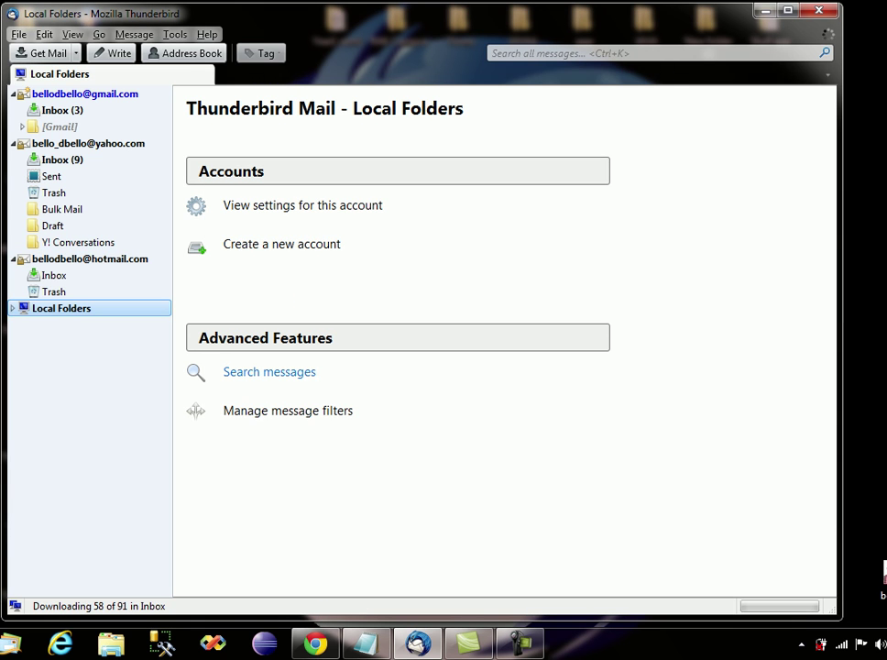
{"action": "key", "text": "Up"}
{"action": "key", "text": "Up"}
{"action": "key", "text": "Up"}
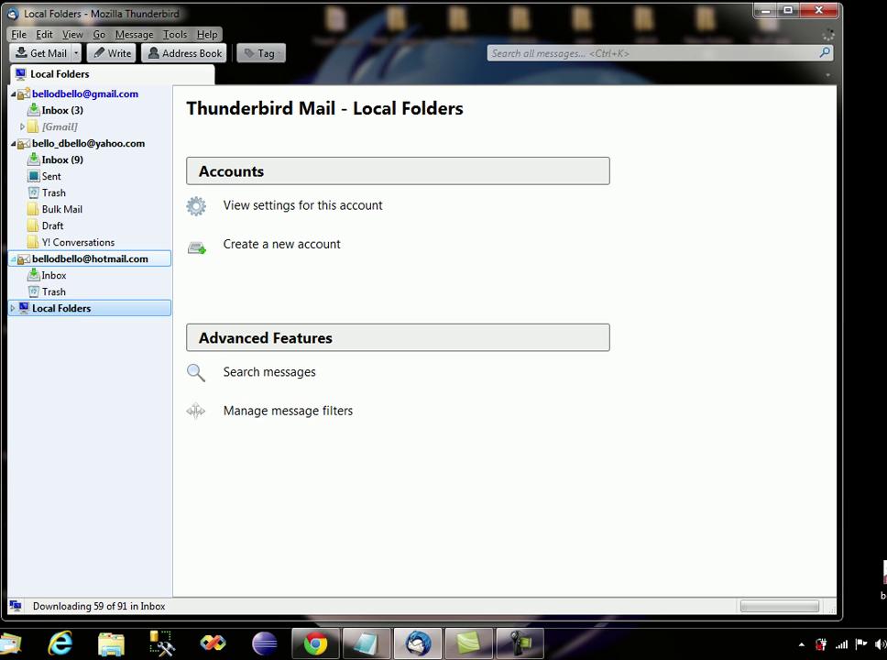
Select the Gmail account, show its overview, and collapse its folders.
{"action": "key", "text": "Down"}
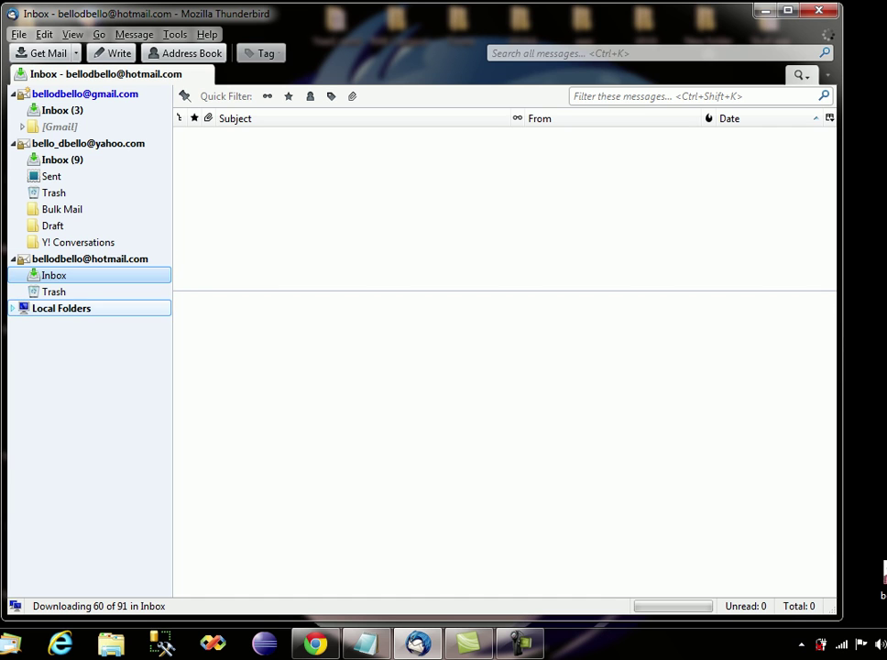
{"action": "key", "text": "ctrl+Up"}
{"action": "key", "text": "ctrl+Up"}
{"action": "key", "text": "ctrl+Up"}
{"action": "key", "text": "ctrl+Up"}
{"action": "key", "text": "ctrl+Up"}
{"action": "key", "text": "ctrl+Up"}
{"action": "key", "text": "ctrl+Up"}
{"action": "key", "text": "ctrl+Up"}
{"action": "key", "text": "ctrl+Up"}
{"action": "key", "text": "ctrl+Up"}
{"action": "key", "text": "ctrl+Up"}
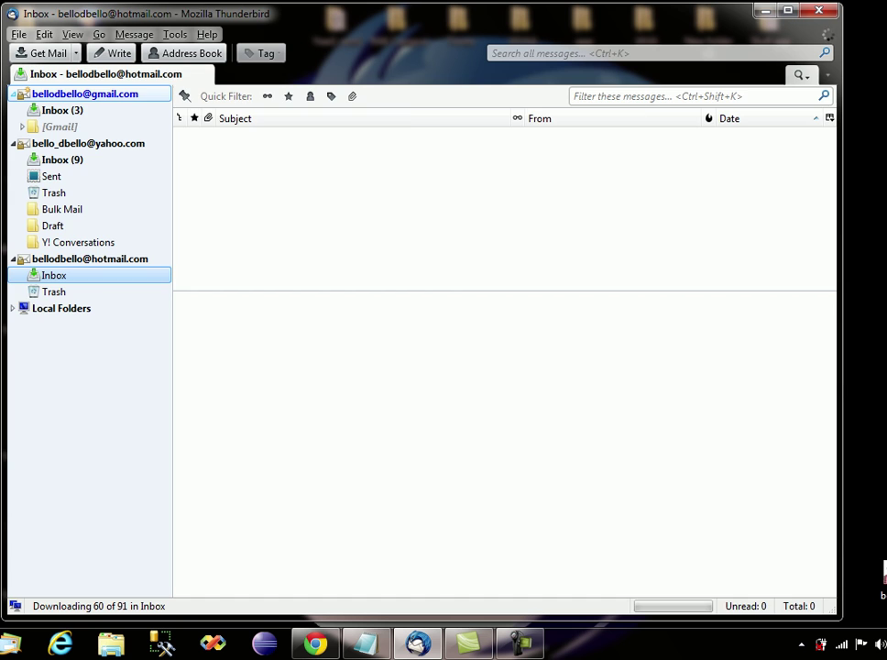
{"action": "key", "text": "space"}
{"action": "key", "text": "Left"}
Collapse the Yahoo and Hotmail accounts' folders in the folder pane.
{"action": "key", "text": "ctrl+Down"}
{"action": "key", "text": "ctrl+Down"}
{"action": "key", "text": "ctrl+Down"}
{"action": "key", "text": "ctrl+Up"}
{"action": "key", "text": "ctrl+Up"}
{"action": "key", "text": "ctrl+Down"}
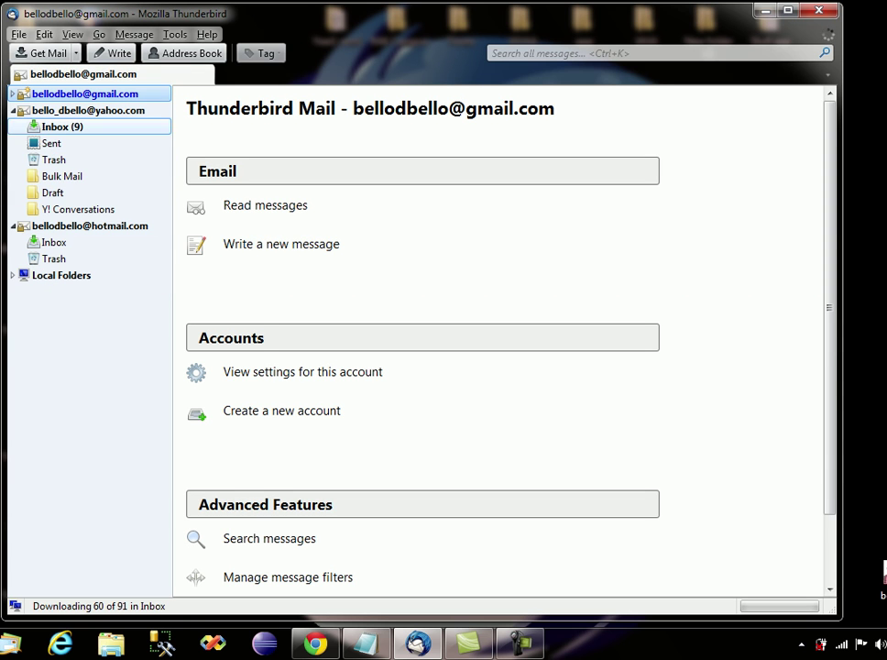
{"action": "key", "text": "ctrl+Up"}
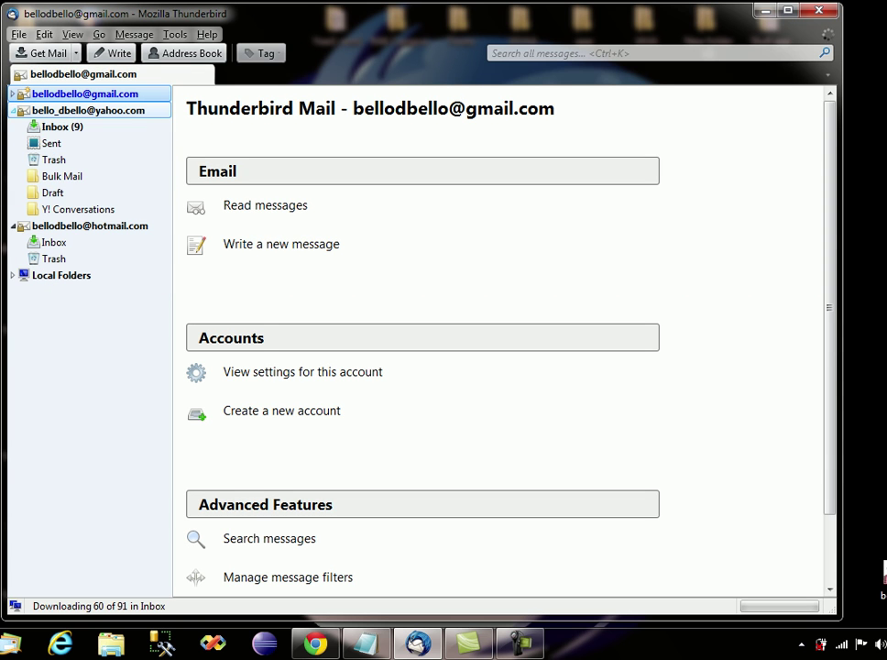
{"action": "key", "text": "Left"}
{"action": "key", "text": "ctrl+Down"}
{"action": "key", "text": "ctrl+Down"}
{"action": "key", "text": "ctrl+Up"}
{"action": "key", "text": "Left"}
Return to the Gmail account and bring up its context menu.
{"action": "key", "text": "ctrl+Up"}
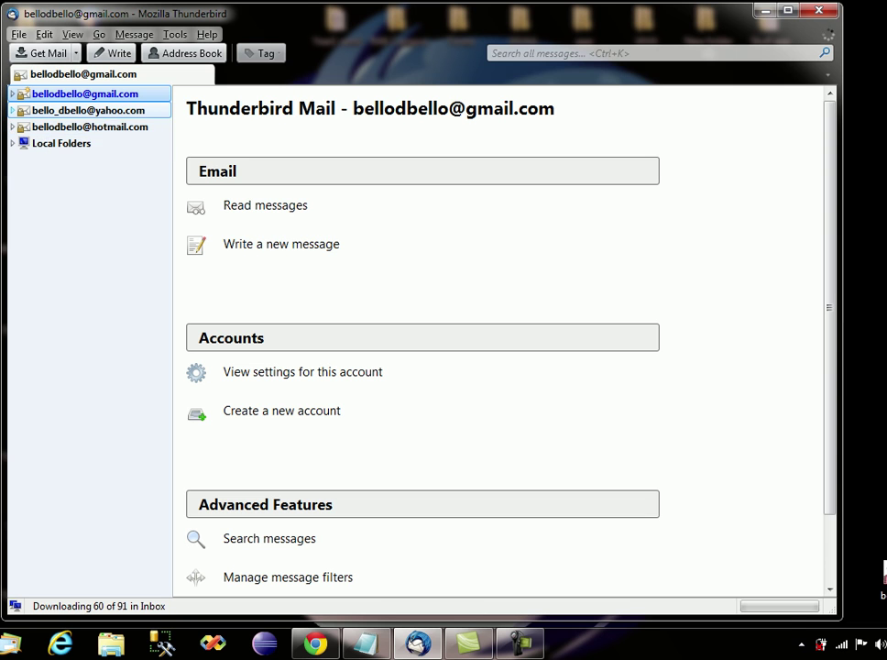
{"action": "key", "text": "ctrl+Up"}
{"action": "key", "text": "Menu"}
{"action": "key", "text": "Down"}
{"action": "key", "text": "Down"}
{"action": "key", "text": "Down"}
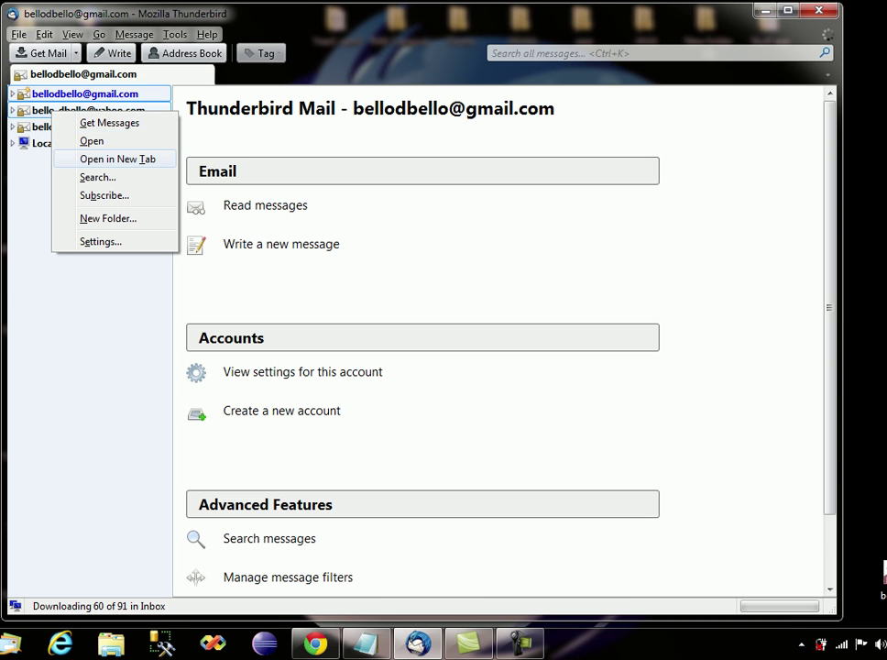
Open the account in a new tab and show the Gmail account there.
{"action": "key", "text": "Return"}
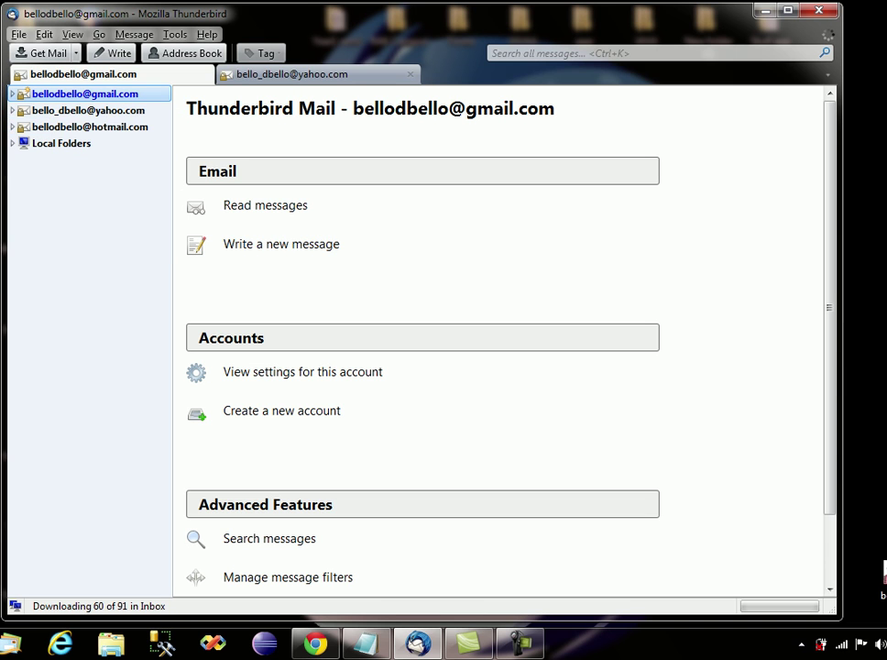
{"action": "key", "text": "ctrl+Tab"}
{"action": "key", "text": "ctrl+Up"}
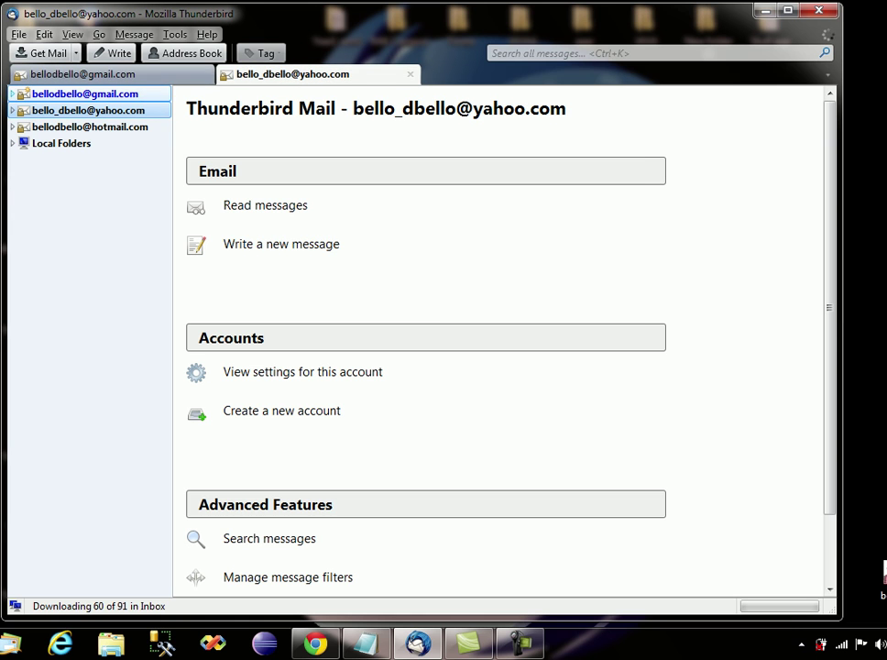
{"action": "key", "text": "space"}
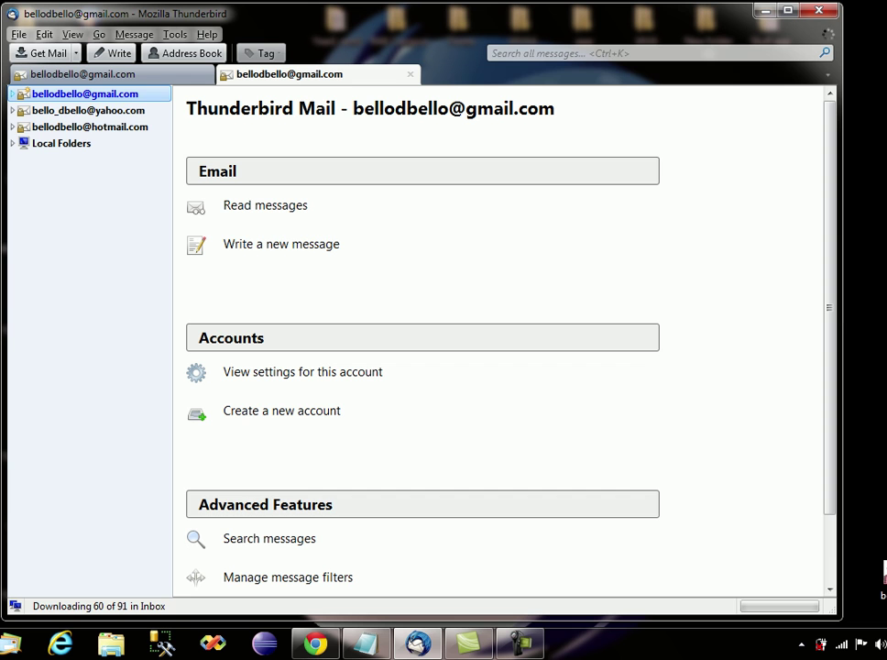
Expand Gmail, open its Inbox, and start a new message with Ctrl+N.
{"action": "key", "text": "Right"}
{"action": "key", "text": "ctrl+Down"}
{"action": "key", "text": "space"}
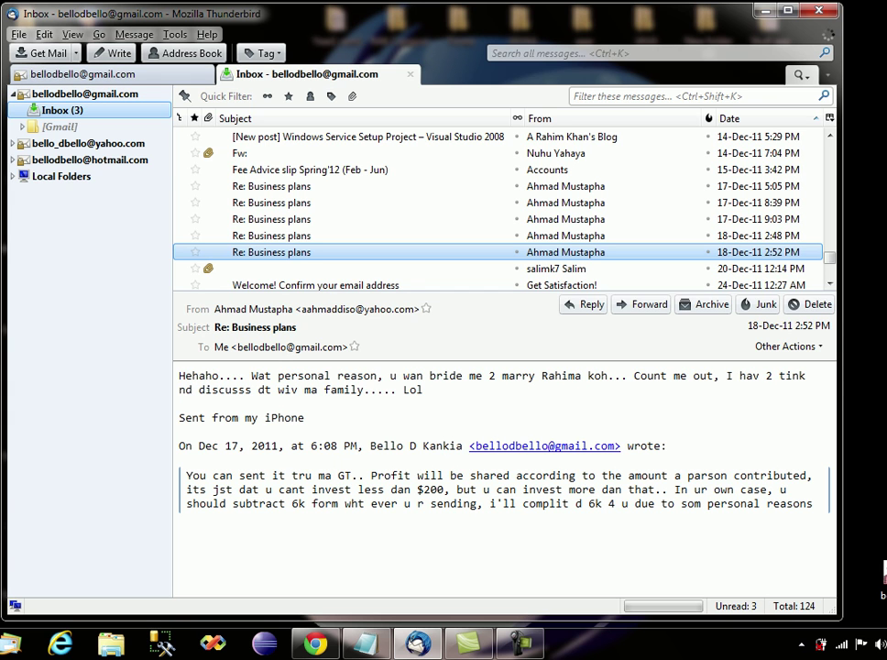
{"action": "key", "text": "ctrl+n"}
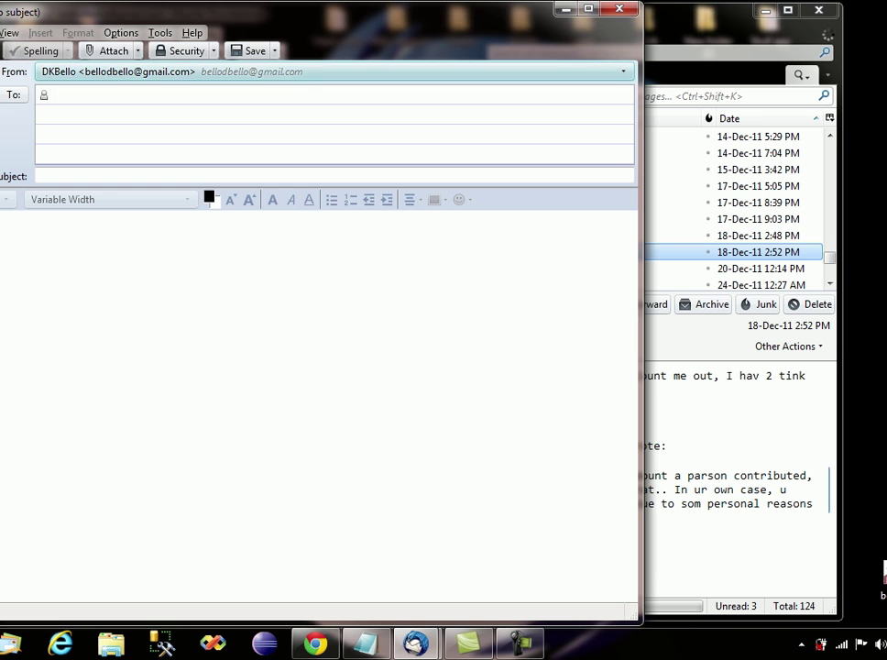
Keep the Gmail account selected as the sender in the From list.
{"action": "left_click", "coordinate": [335, 72]}
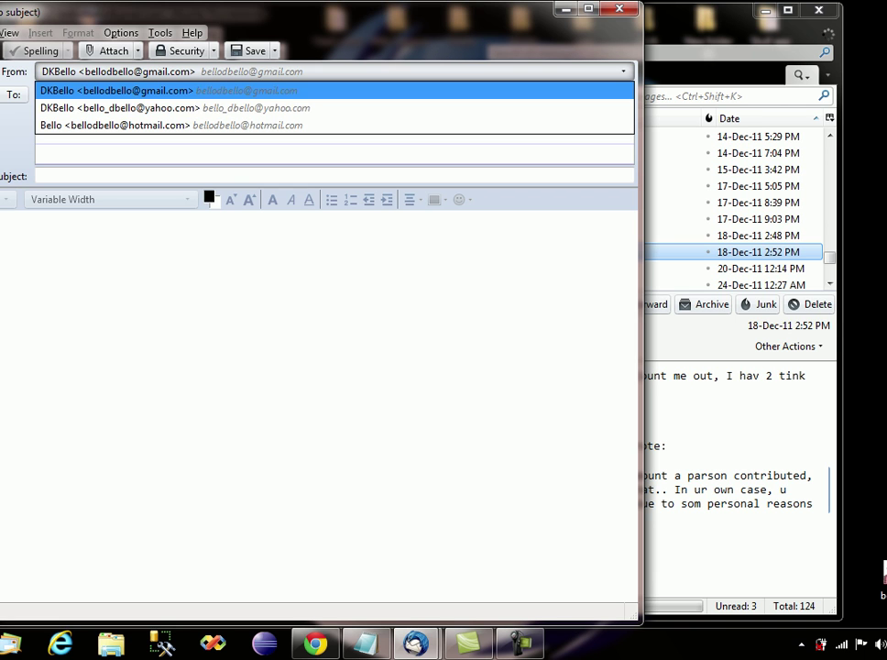
{"action": "key", "text": "Down"}
{"action": "key", "text": "Up"}
{"action": "key", "text": "Down"}
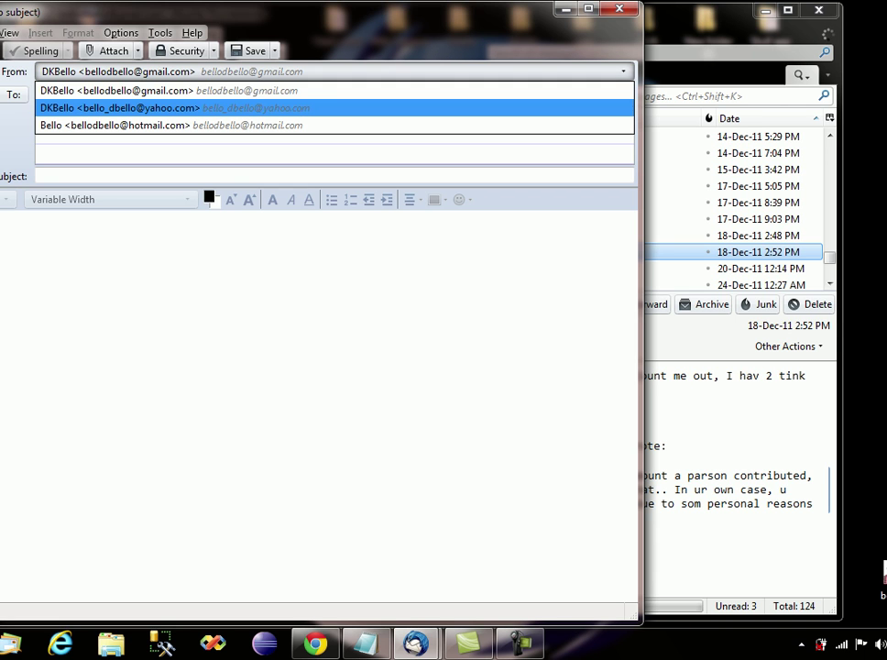
{"action": "key", "text": "Up"}
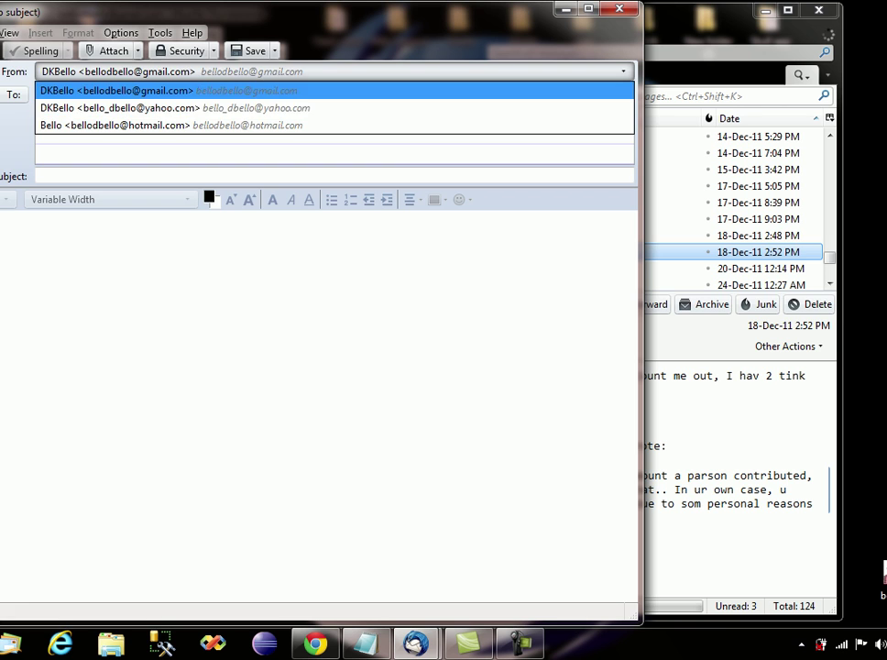
{"action": "key", "text": "Return"}
Enter the Yahoo account's e-mail address as the To recipient.
{"action": "left_click", "coordinate": [57, 94]}
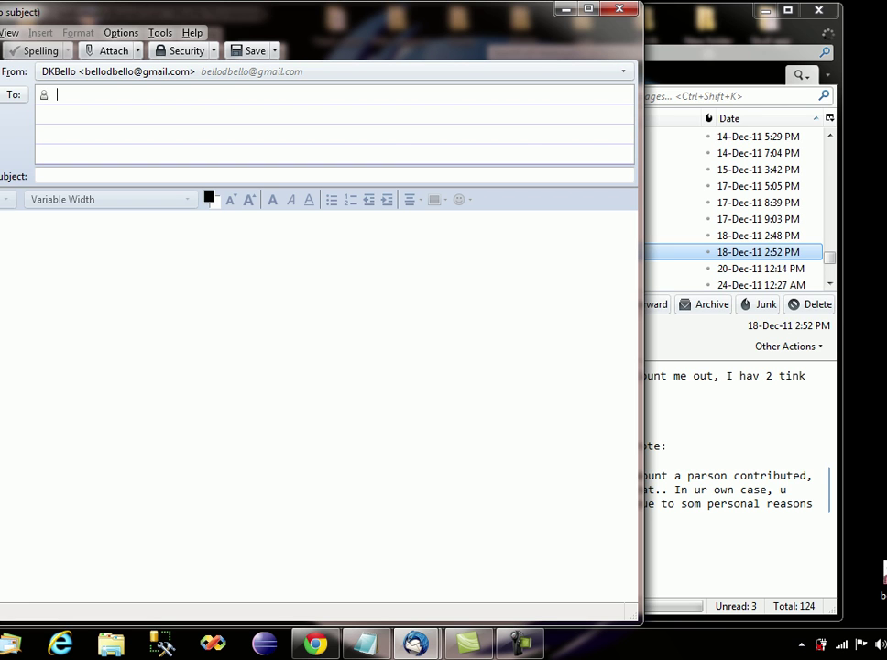
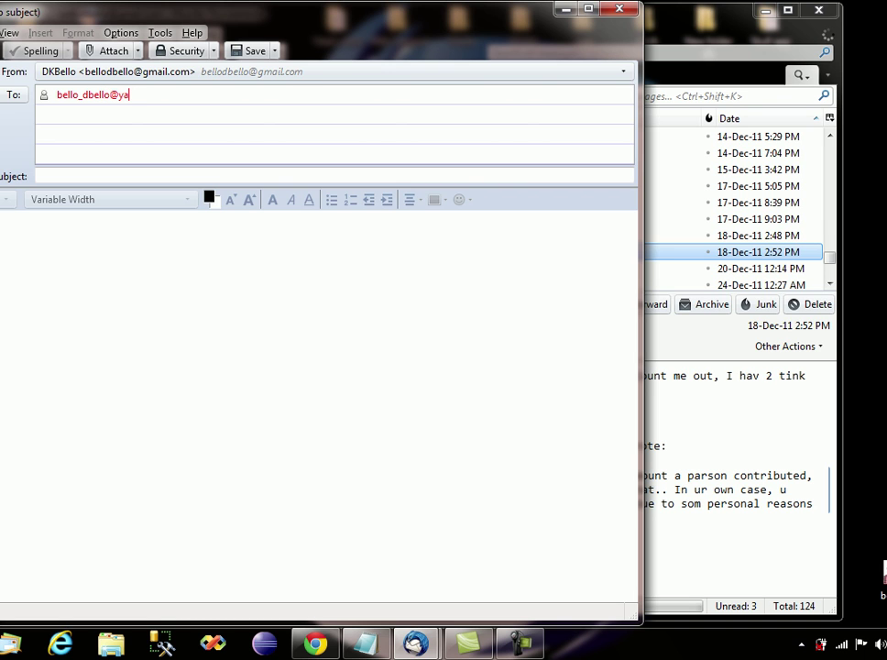
{"action": "left_click", "coordinate": [9, 220]}
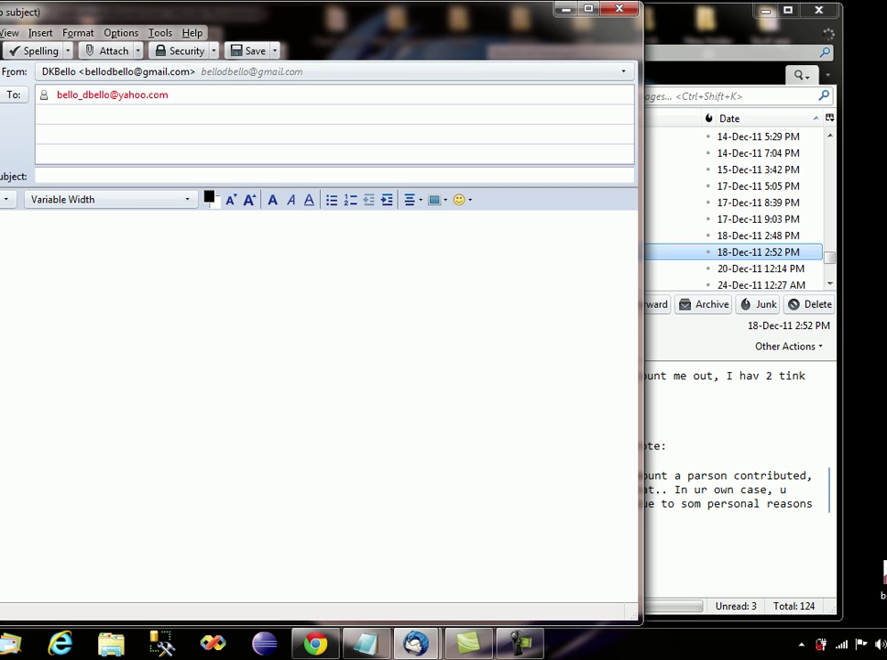
{"action": "left_click", "coordinate": [39, 175]}
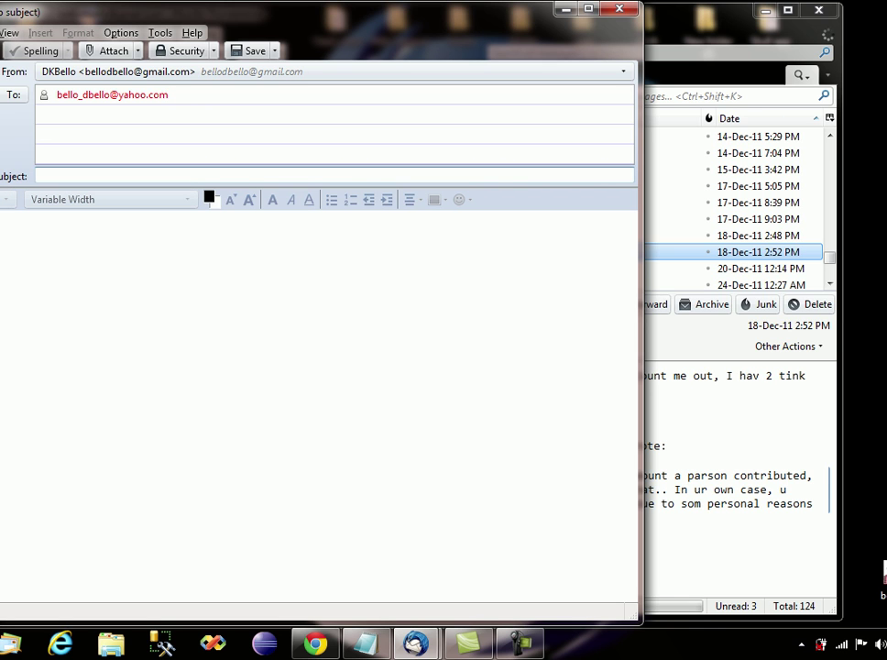
Give the message subject 'Testing' and body 'Hello!', then send it with Ctrl+Enter.
{"action": "type", "text": "Te"}
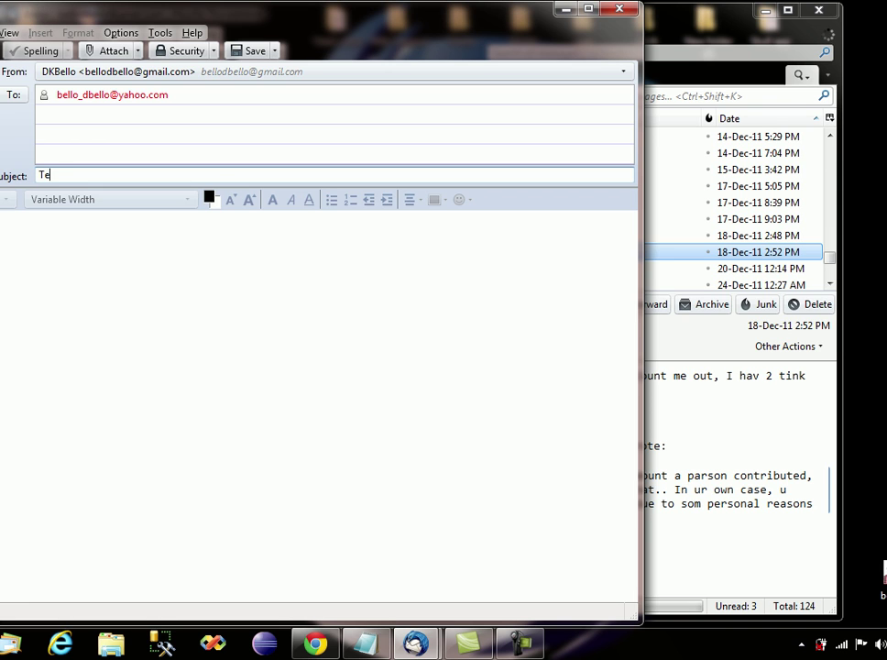
{"action": "type", "text": "sting"}
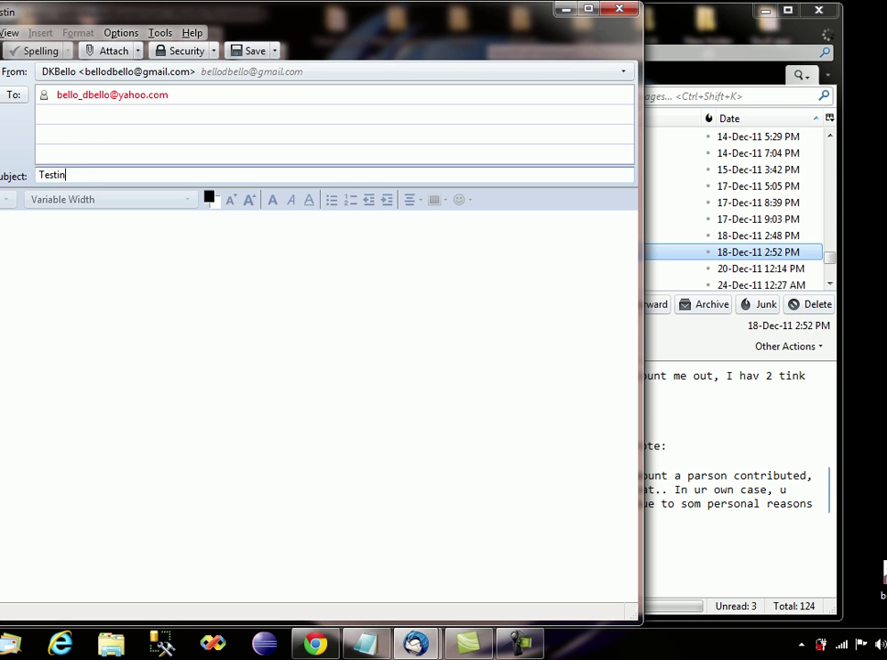
{"action": "left_click", "coordinate": [18, 220]}
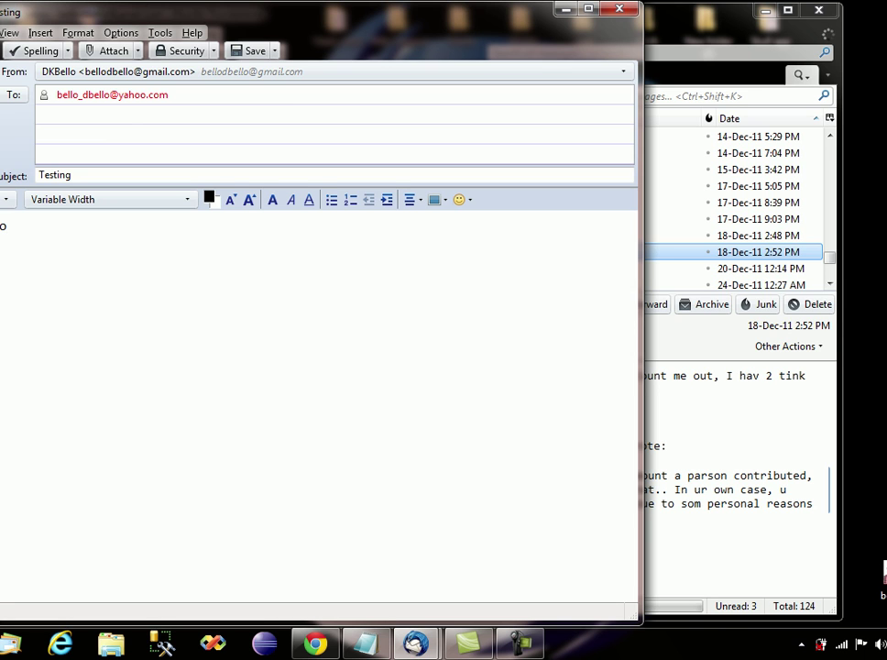
{"action": "type", "text": "o!"}
{"action": "key", "text": "ctrl+Return"}
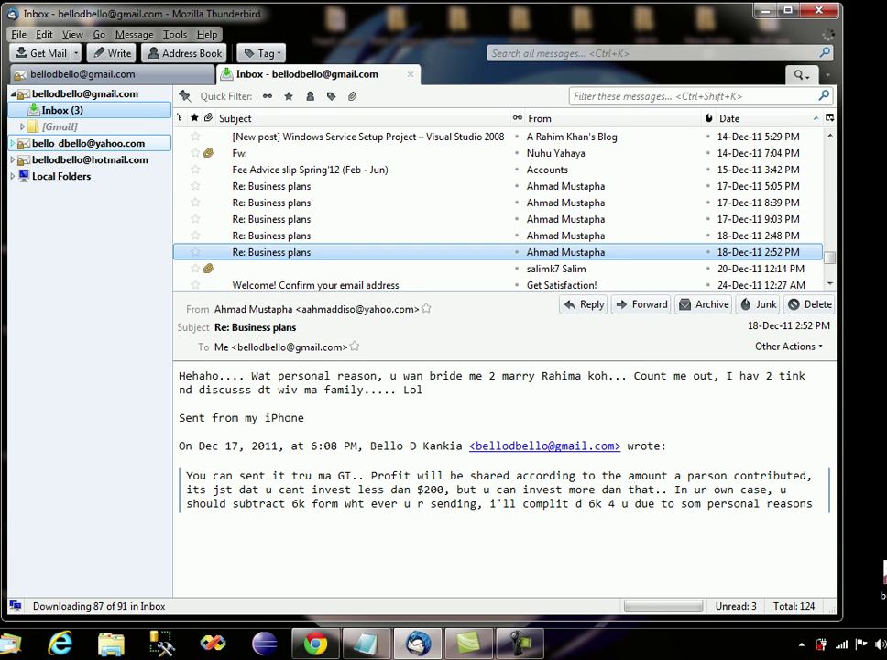
Read the Testing message in the Yahoo Inbox, then show Yahoo's overview and collapse Gmail.
{"action": "left_click", "coordinate": [12, 142]}
{"action": "left_click", "coordinate": [63, 159]}
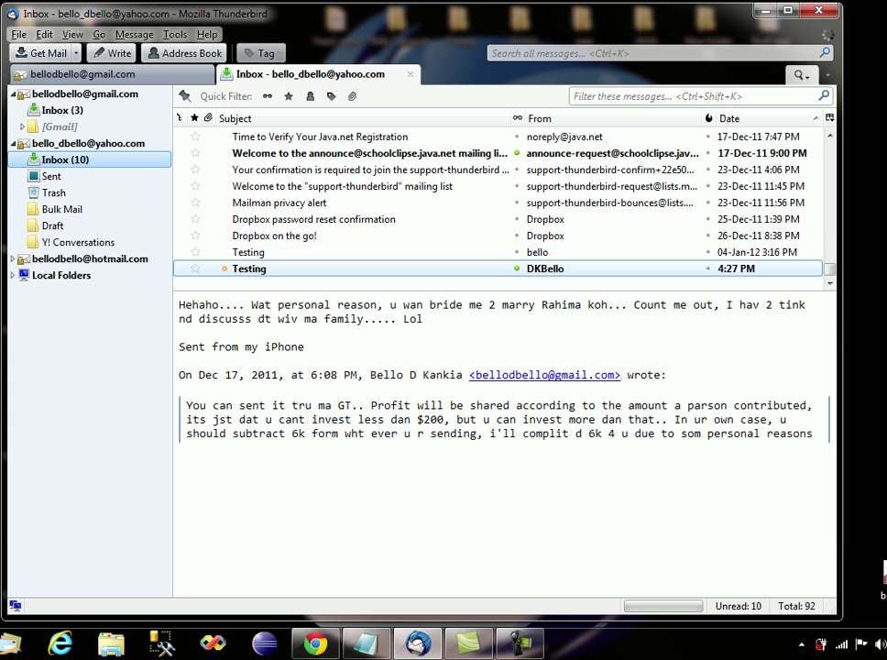
{"action": "left_click", "coordinate": [250, 268]}
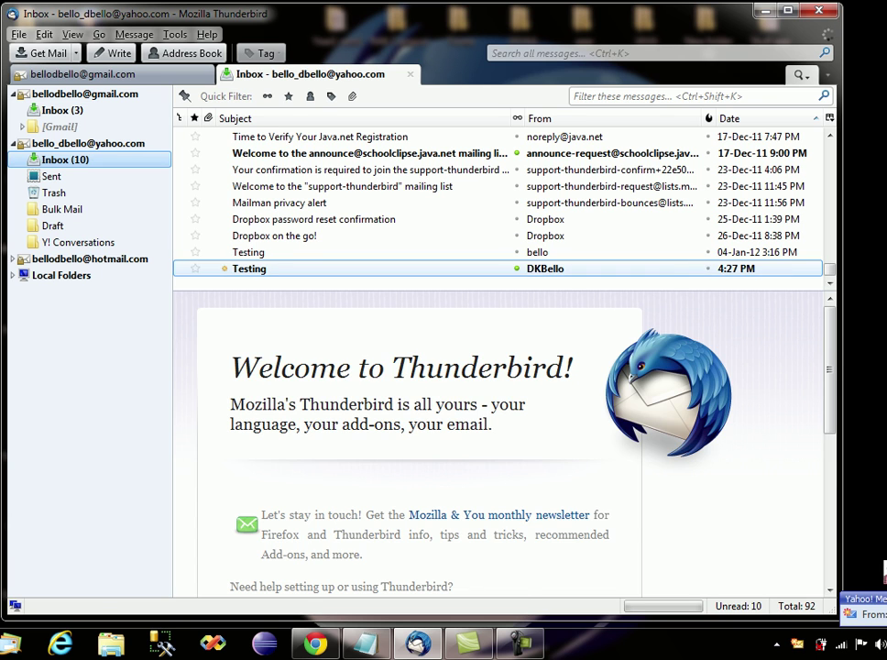
{"action": "left_click", "coordinate": [366, 269]}
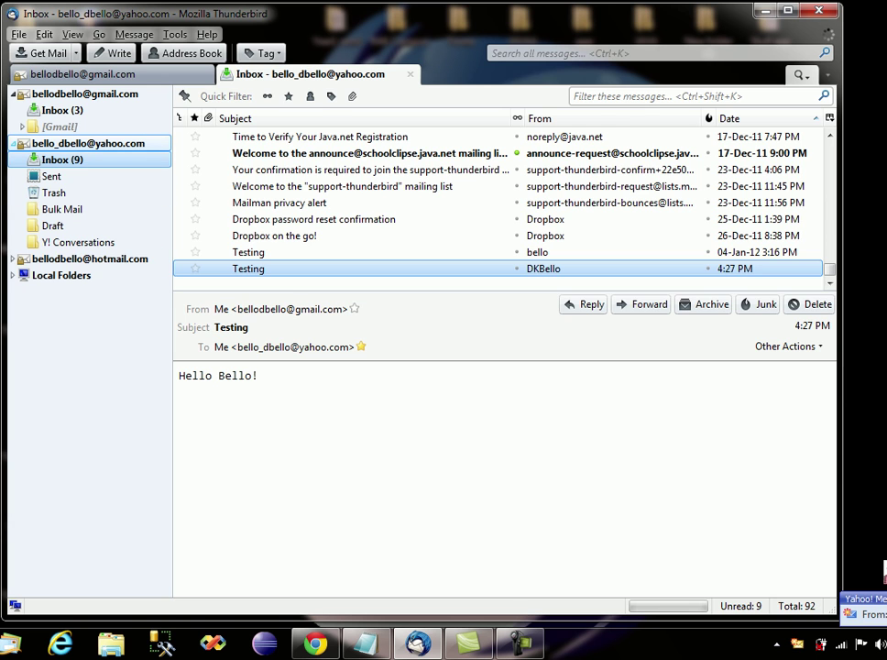
{"action": "double_click", "coordinate": [87, 143]}
{"action": "left_click", "coordinate": [12, 94]}
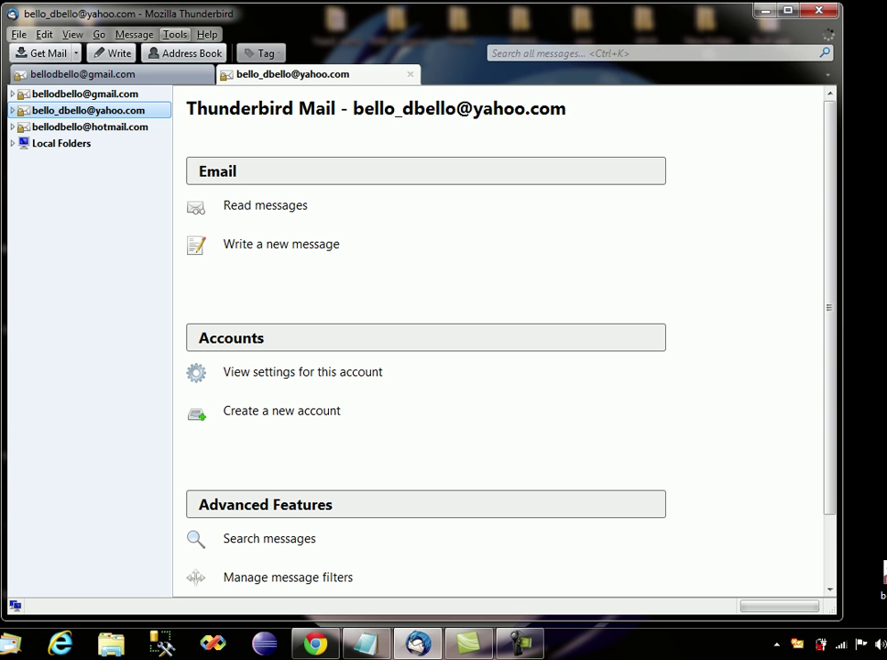
Open Tools > Add-ons, browse the Get Add-ons page, then minimise Thunderbird to the desktop.
{"action": "left_click", "coordinate": [175, 34]}
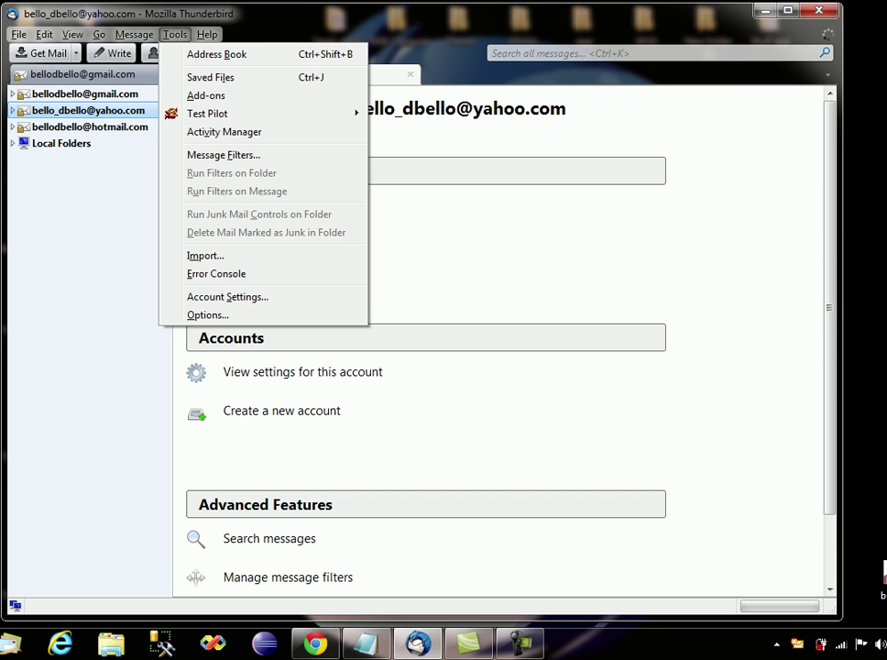
{"action": "left_click", "coordinate": [206, 96]}
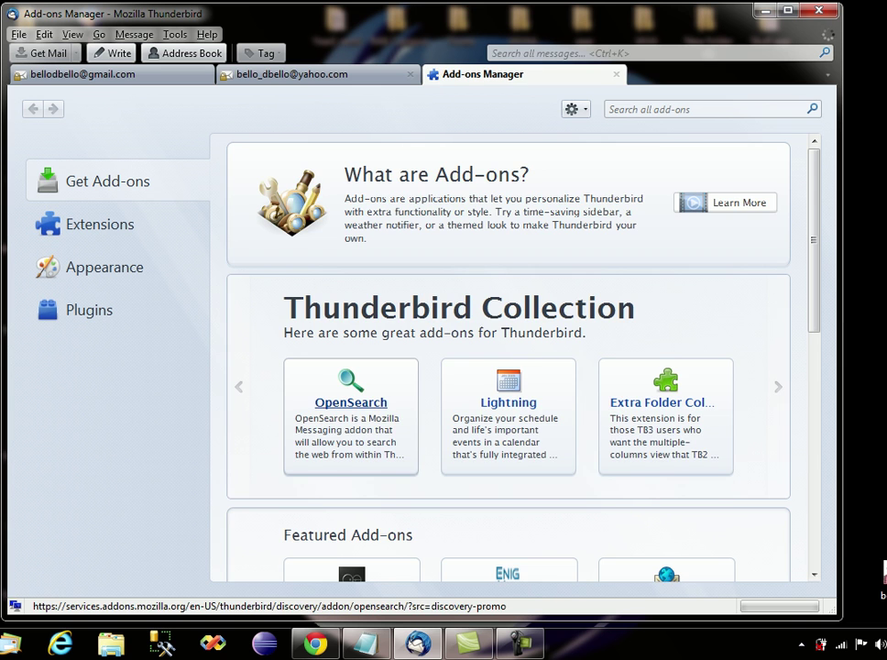
{"action": "scroll", "coordinate": [508, 412], "scroll_direction": "down", "scroll_amount": 5}
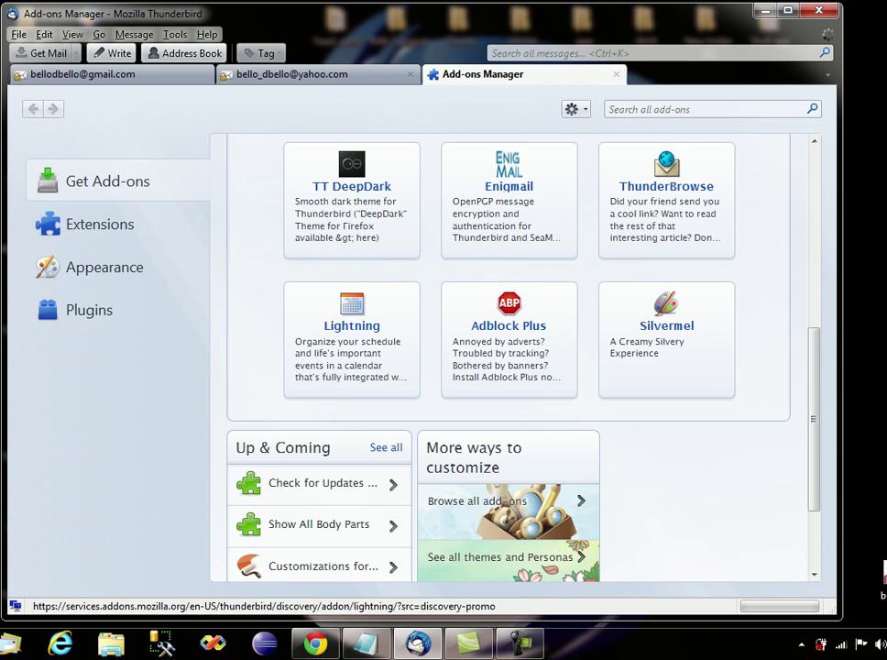
{"action": "scroll", "coordinate": [508, 417], "scroll_direction": "up", "scroll_amount": 5}
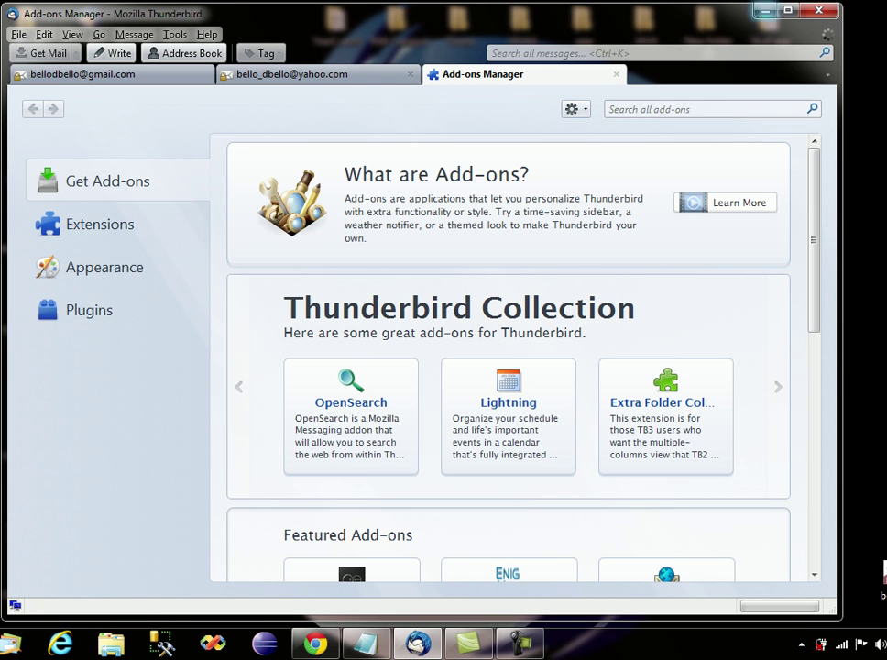
{"action": "key", "text": "super+d"}
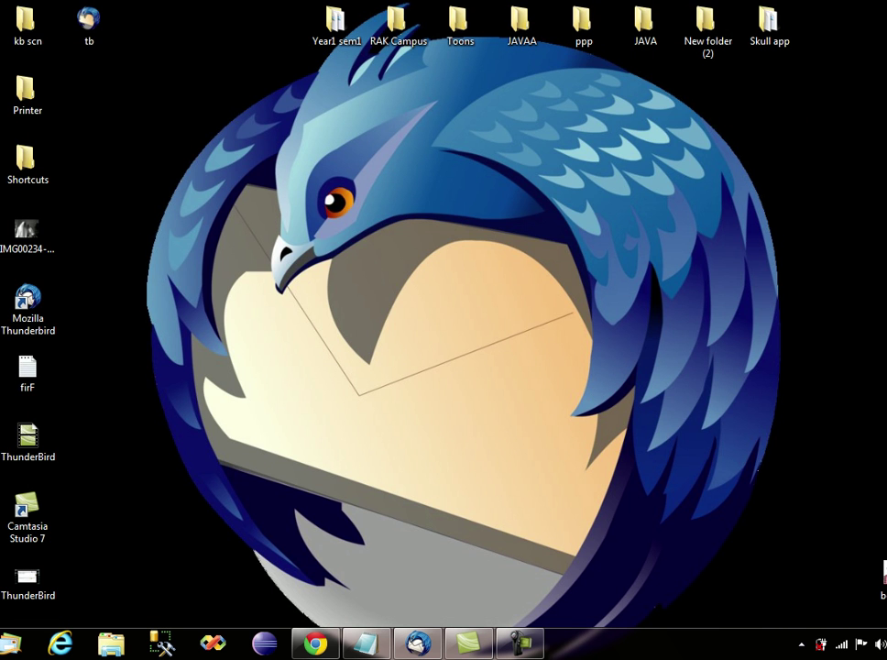